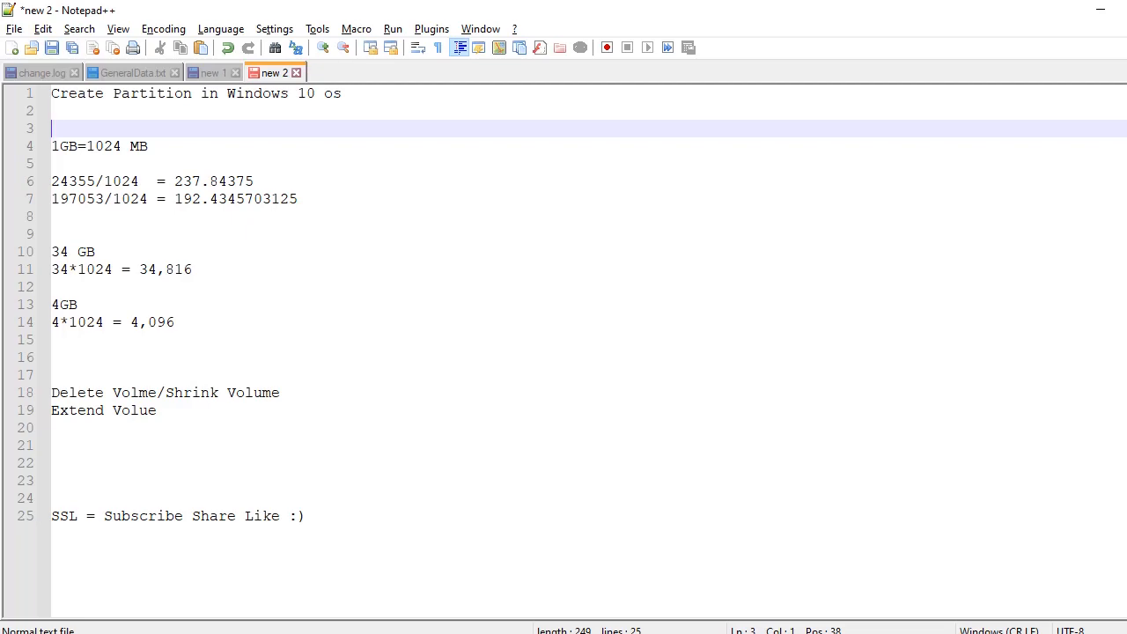
Step: Open This PC in File Explorer and examine the capacity and folders of Local Disk (C:)
key("super+e")
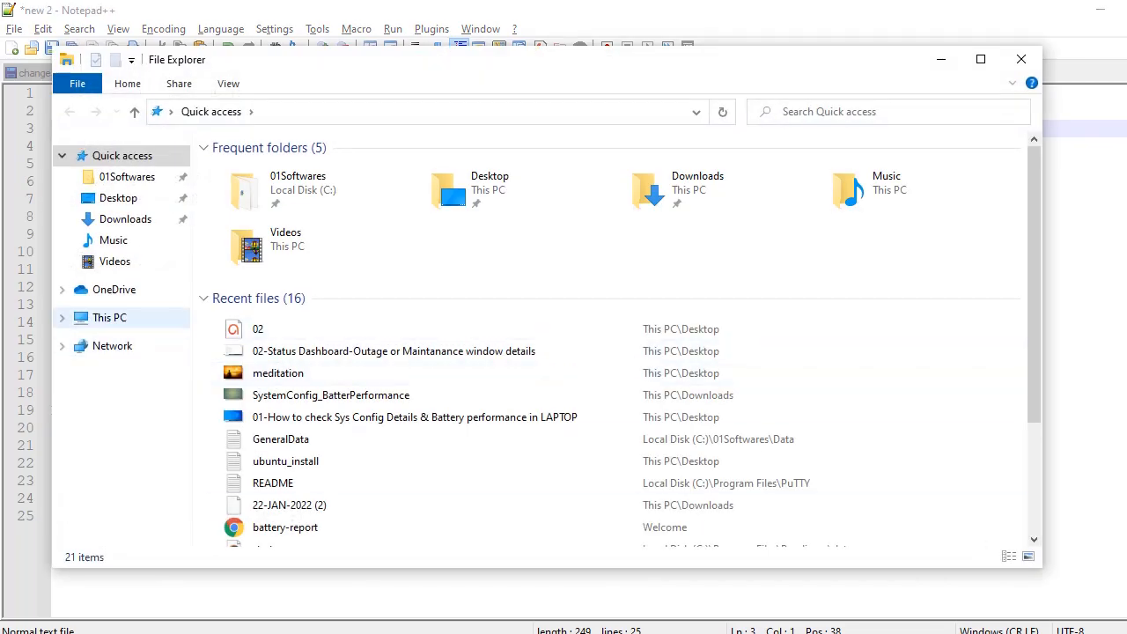
left_click(109, 317)
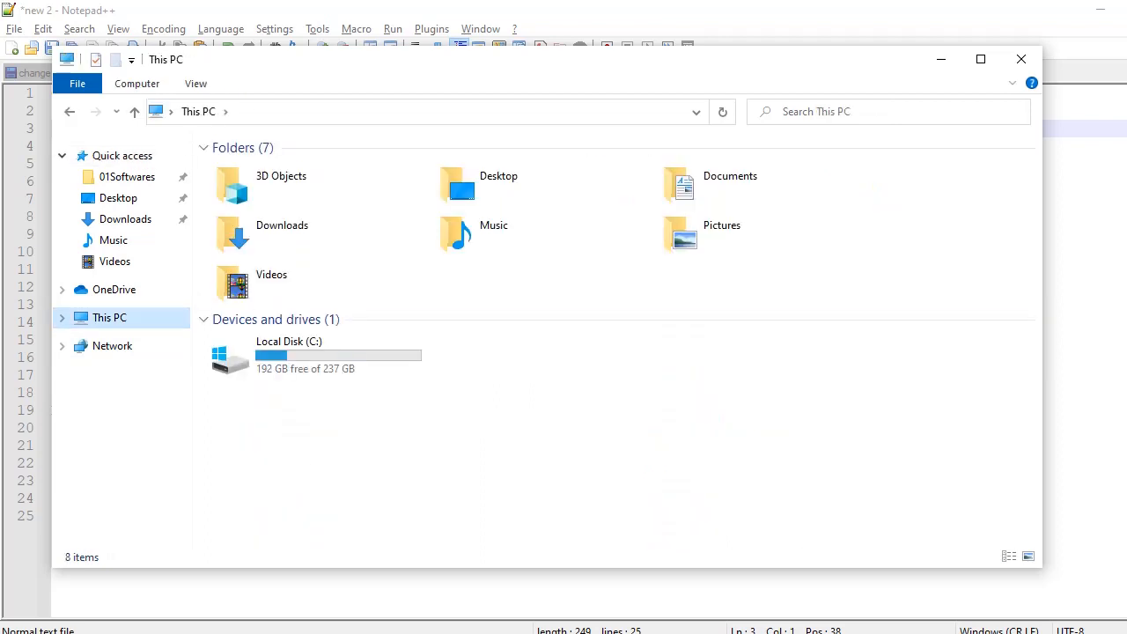
left_click(305, 356)
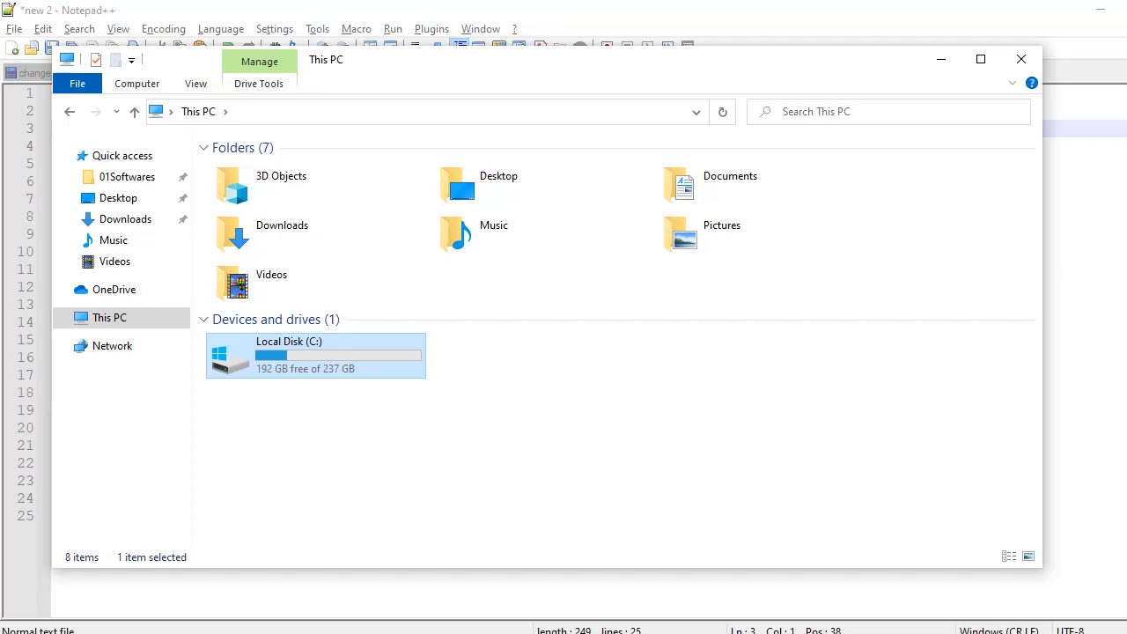
left_click(519, 440)
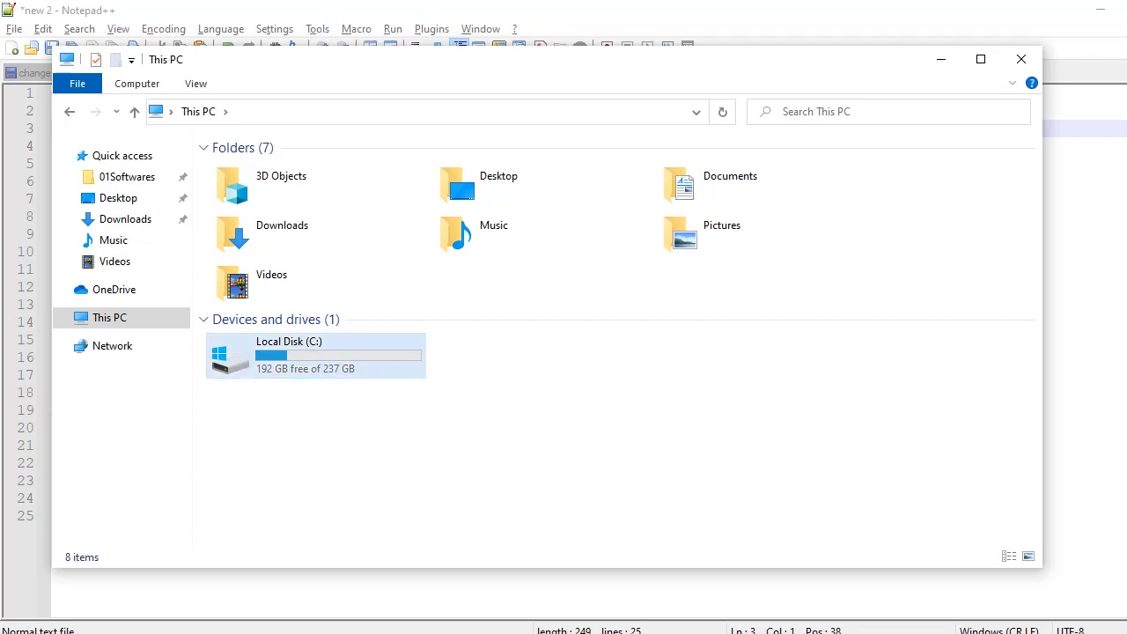
double_click(315, 356)
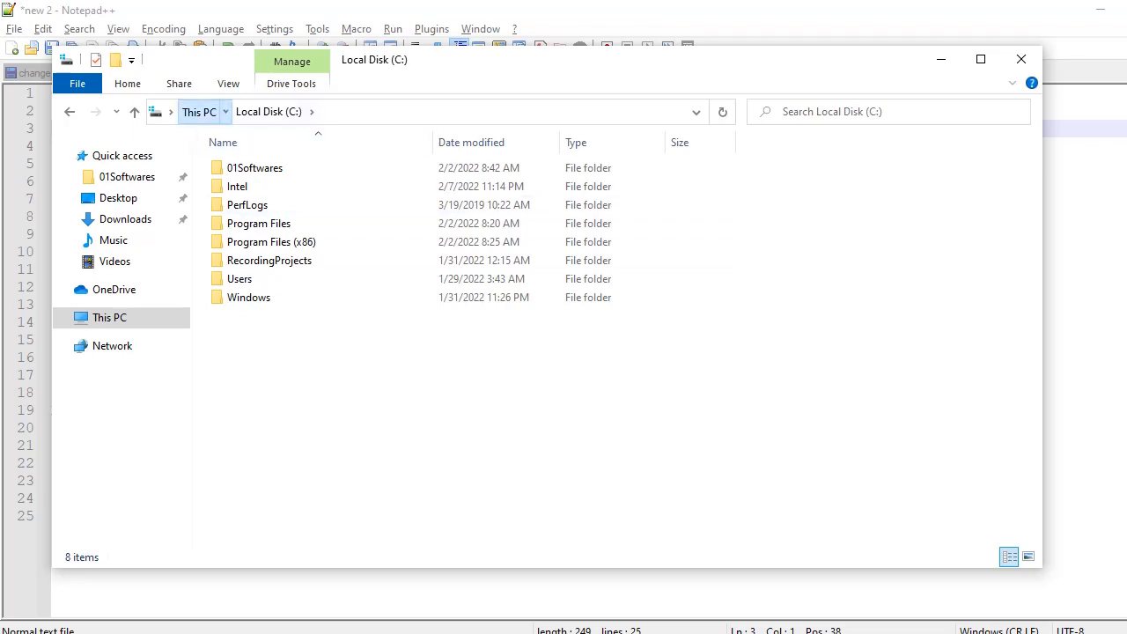
left_click(198, 111)
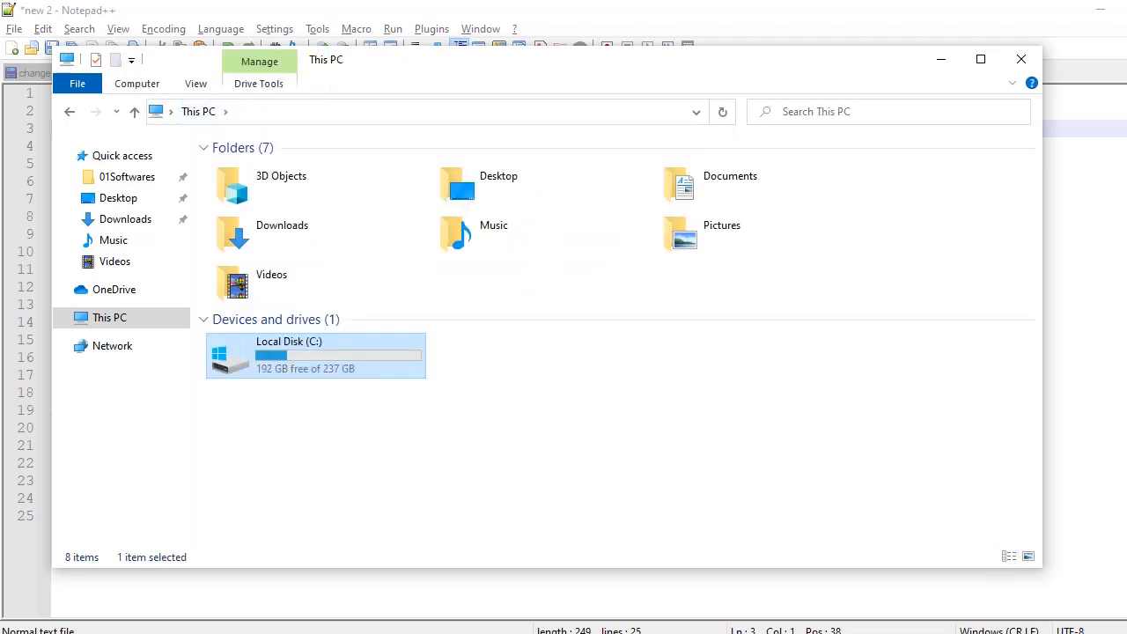
Step: Switch to Notepad++ and review the GB-to-MB conversion and total size calculation, comparing them with the C: drive's capacity in File Explorer
key("alt+Tab")
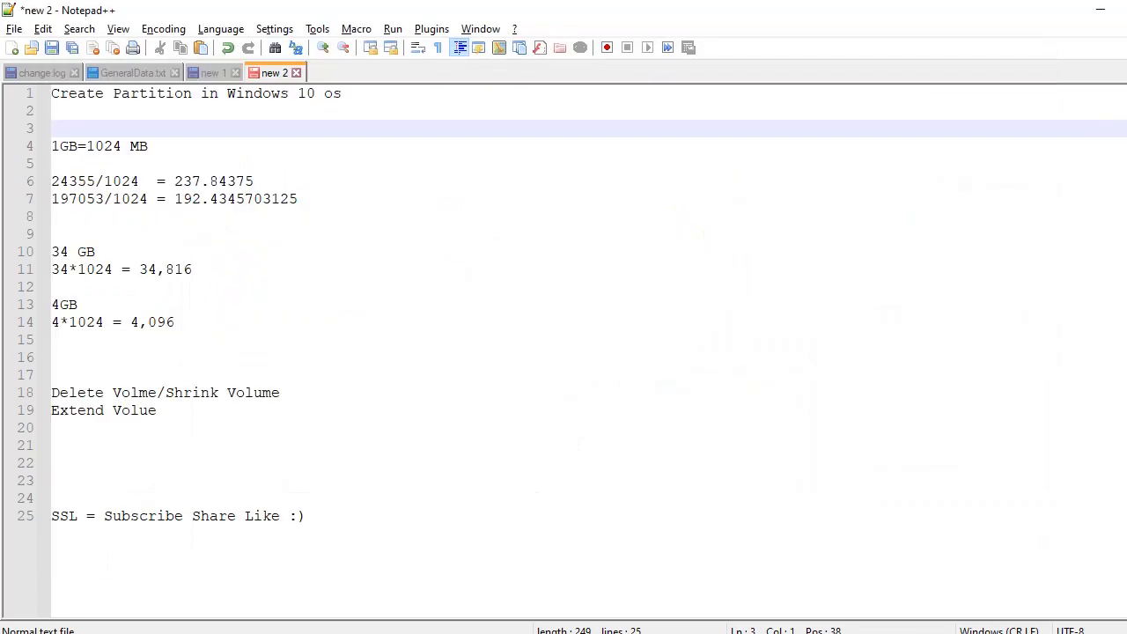
left_click(148, 147)
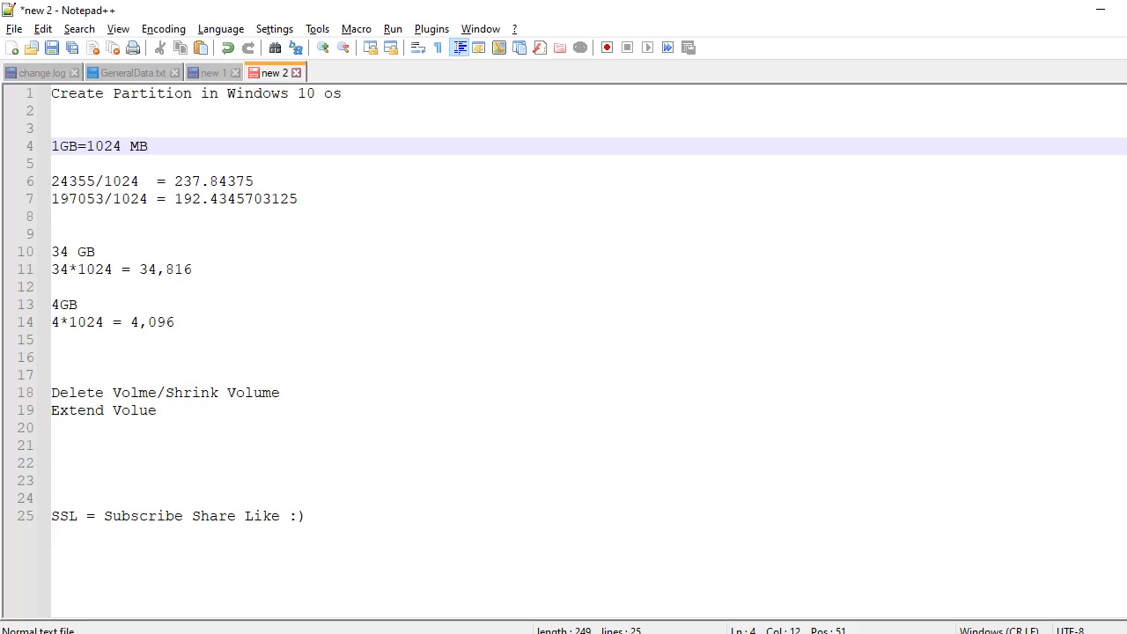
double_click(106, 146)
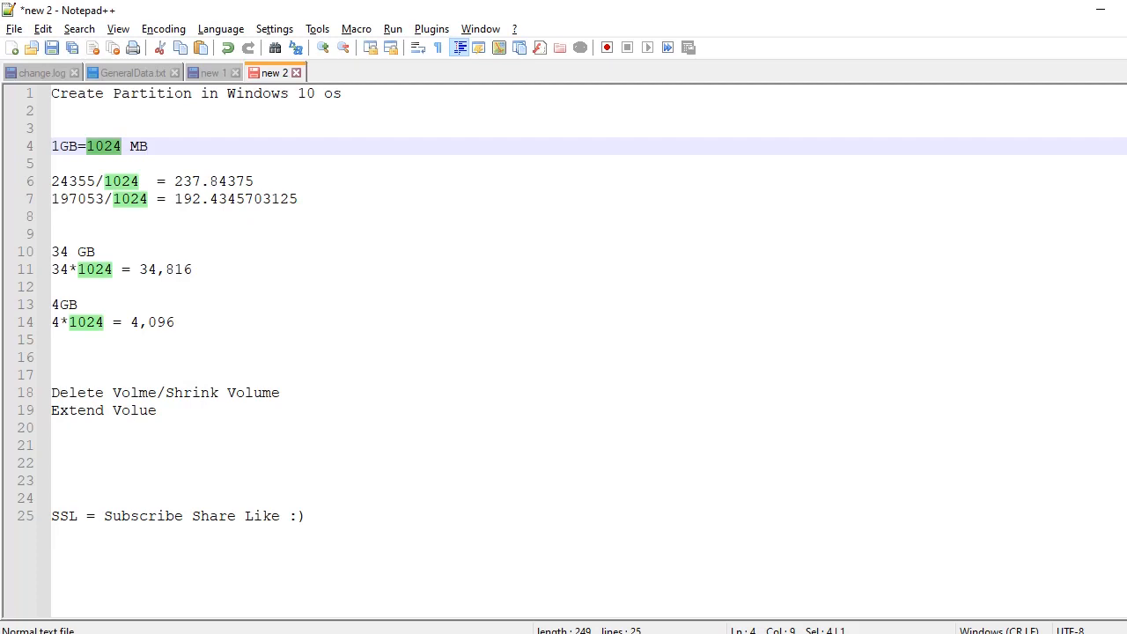
double_click(67, 146)
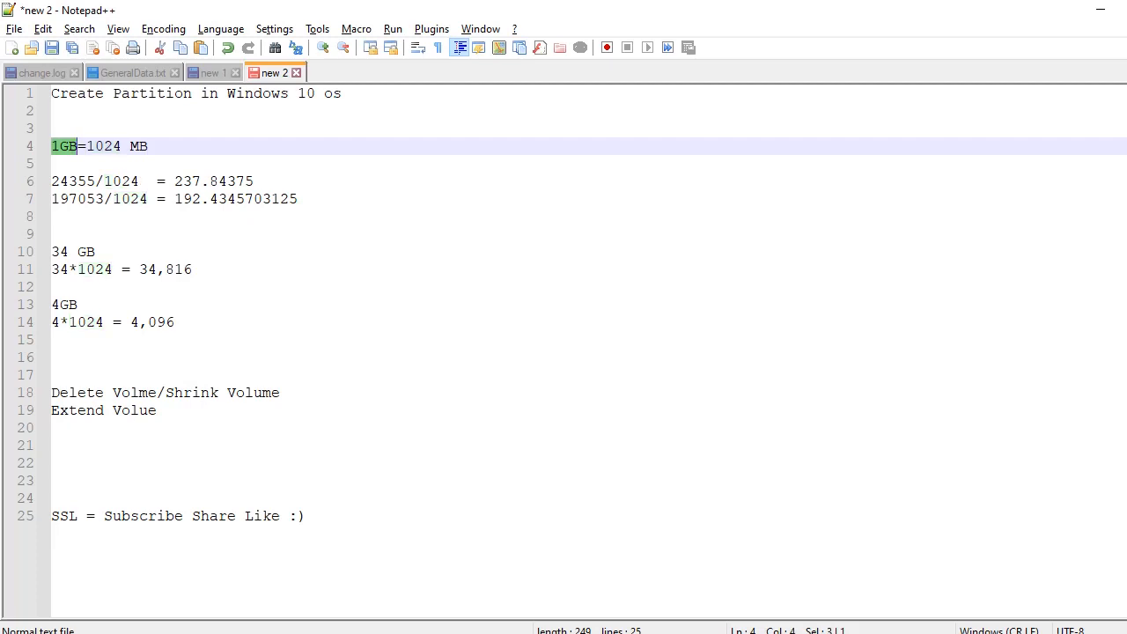
double_click(104, 147)
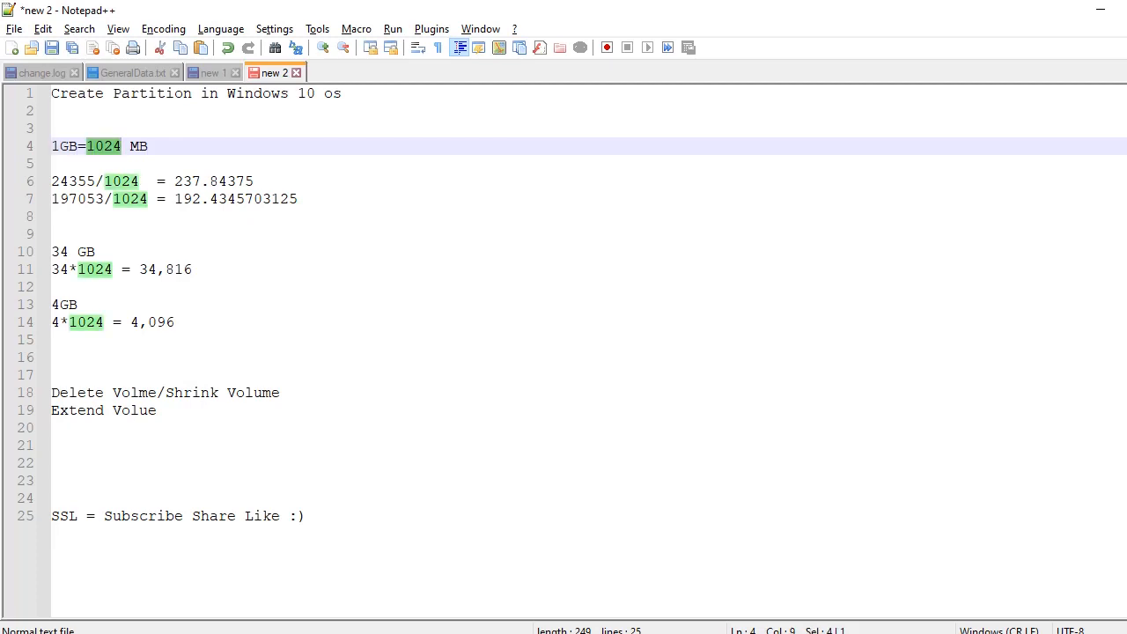
double_click(74, 181)
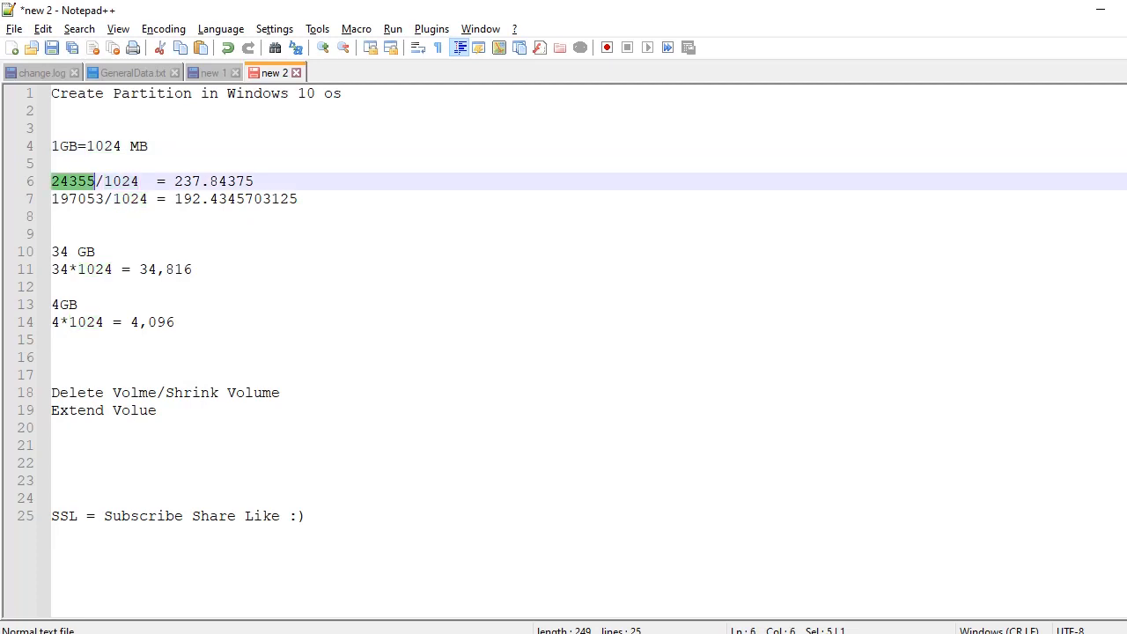
key("alt+Tab")
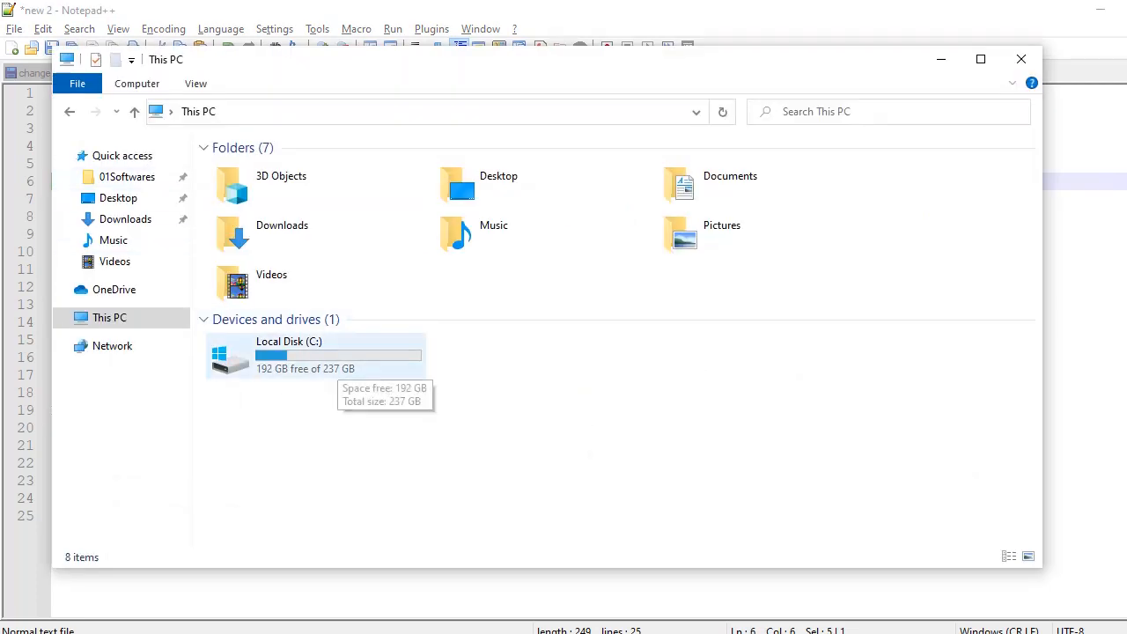
key("alt+Tab")
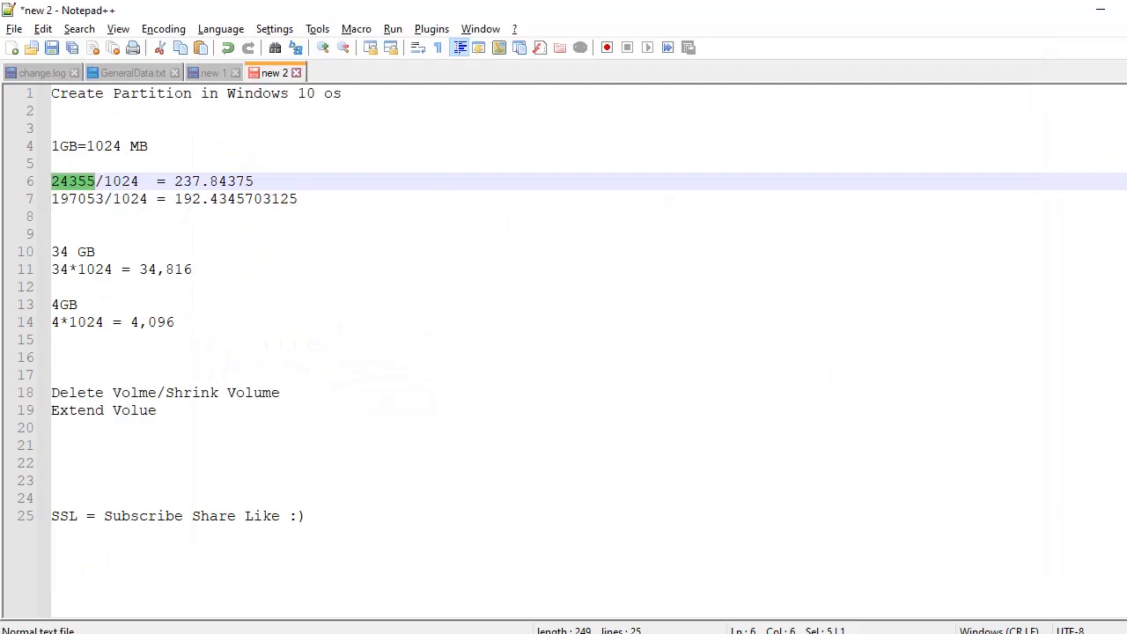
double_click(184, 181)
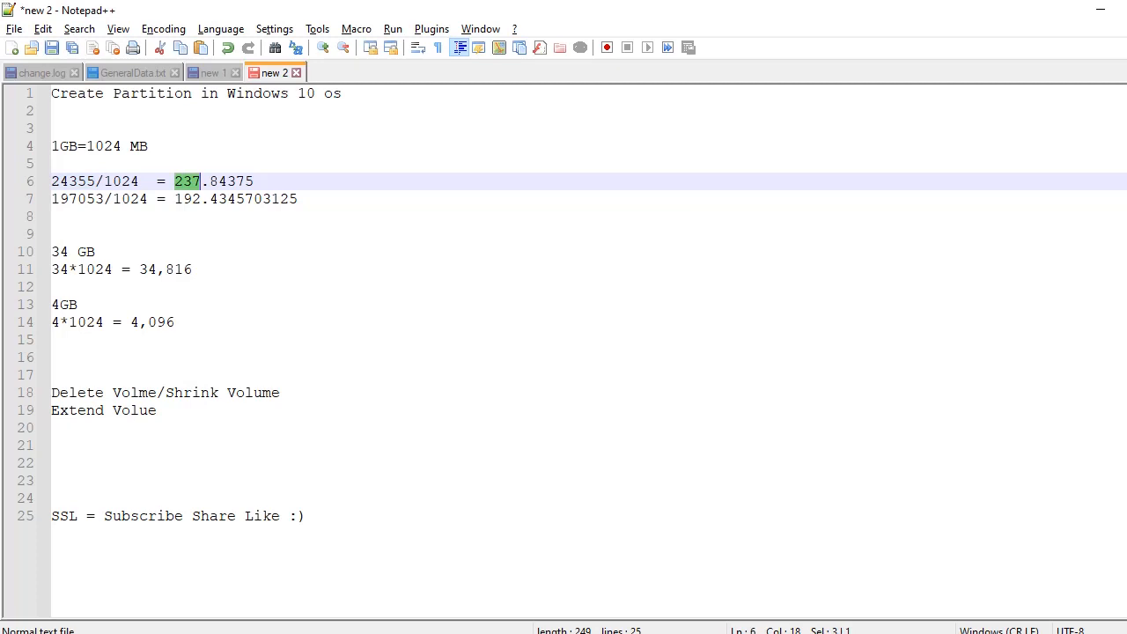
Step: Switch to File Explorer, open Computer Management for This PC, and display Disk Management
key("alt+Tab")
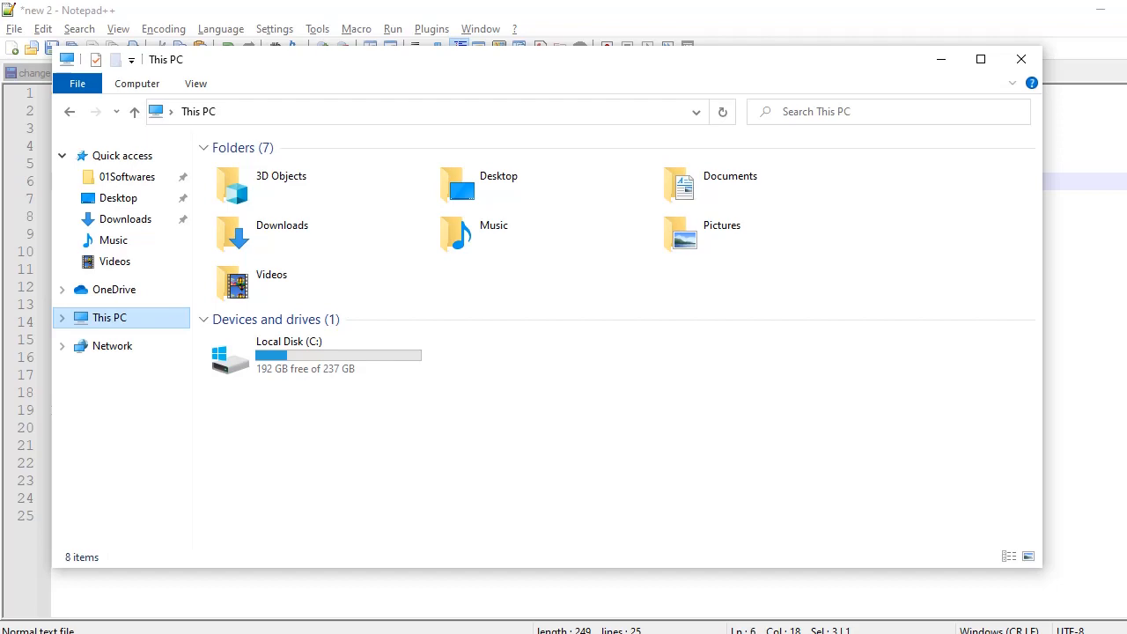
right_click(114, 318)
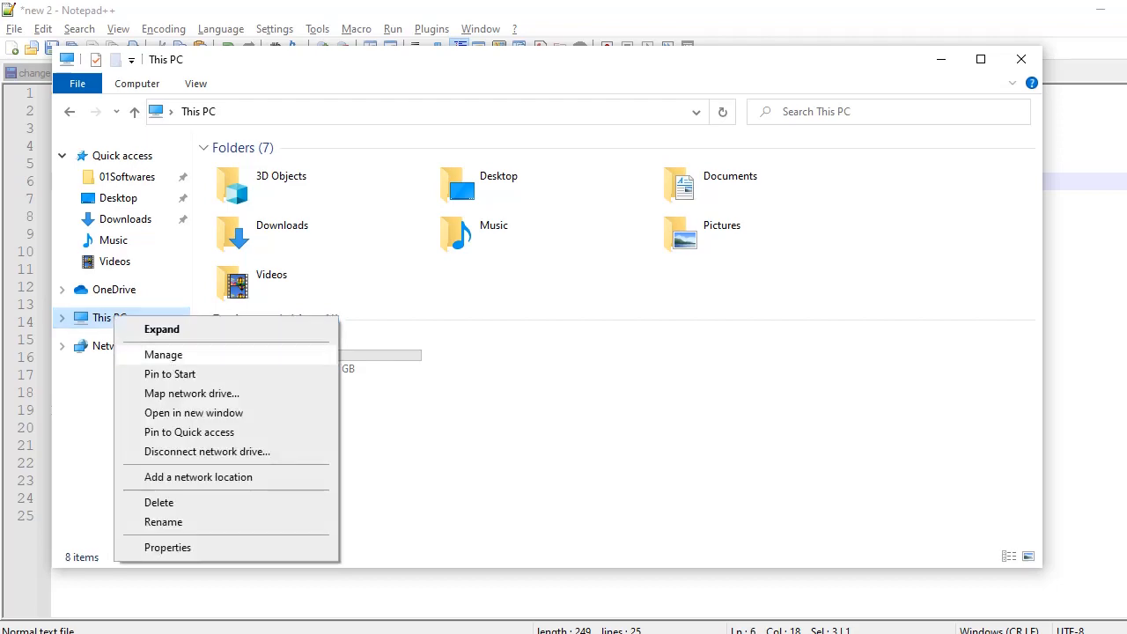
left_click(162, 354)
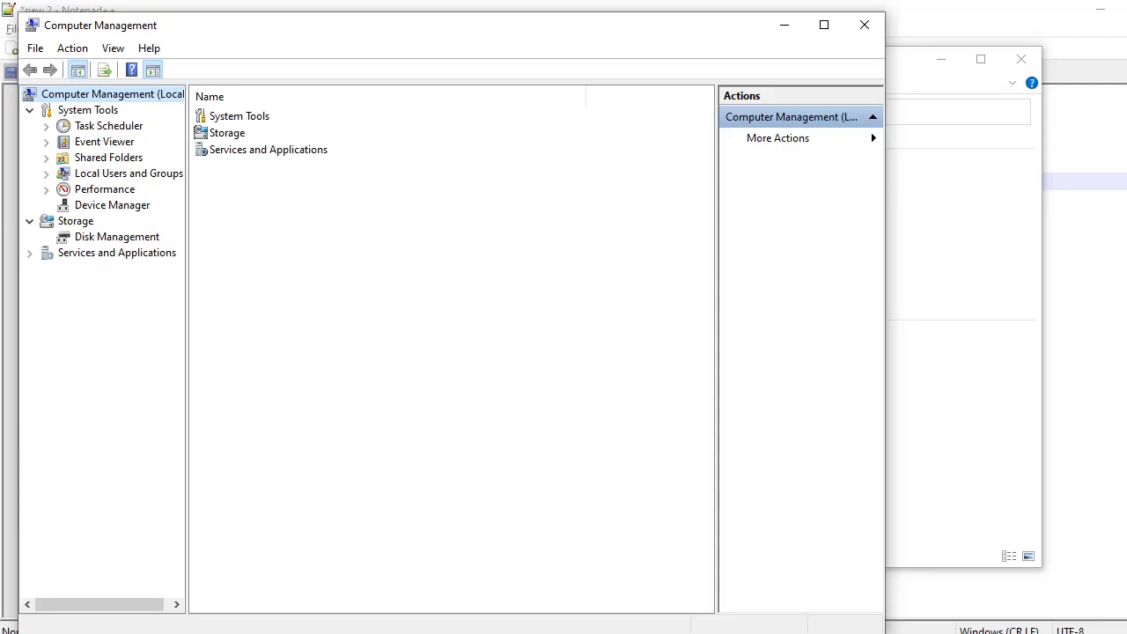
left_click(116, 236)
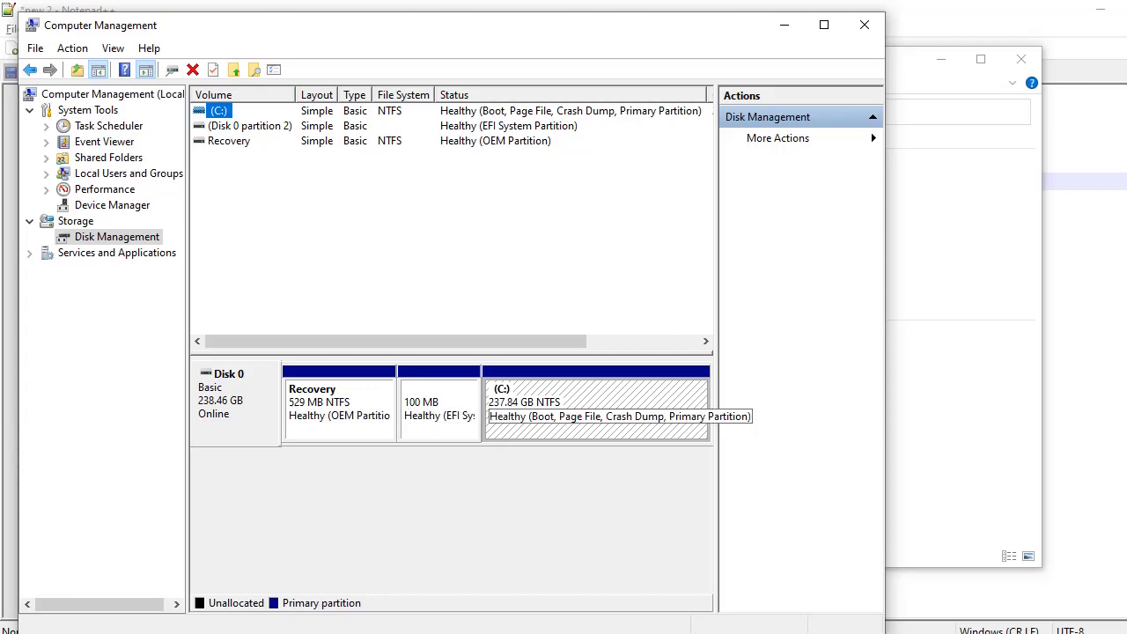
Step: Start Shrink Volume on the C: partition of Disk 0
left_click(596, 416)
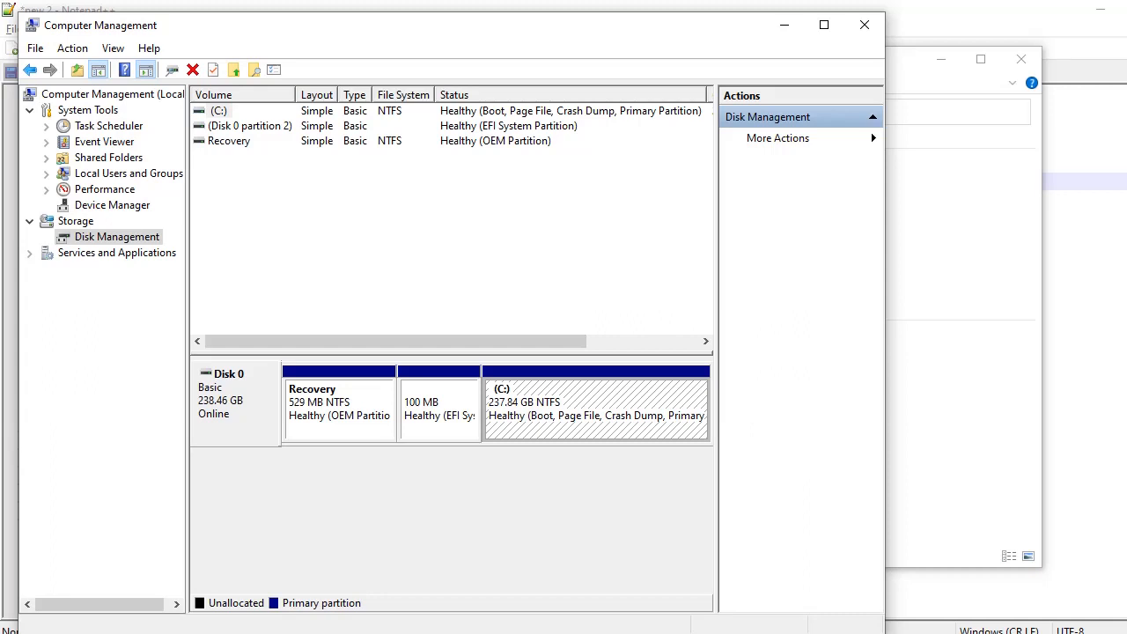
right_click(571, 394)
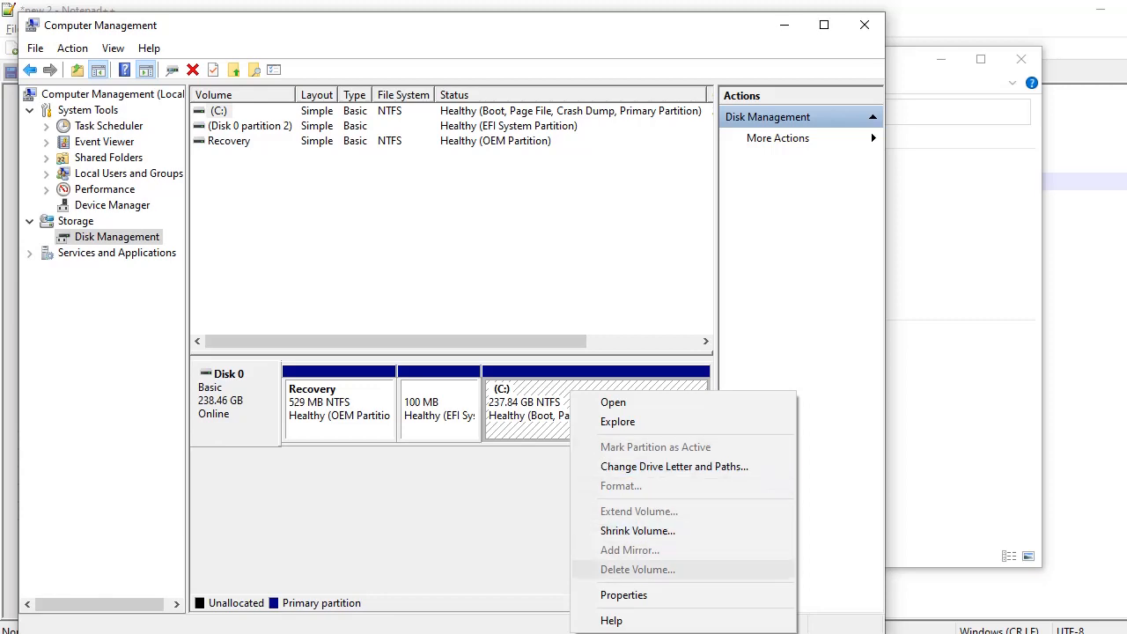
left_click(638, 530)
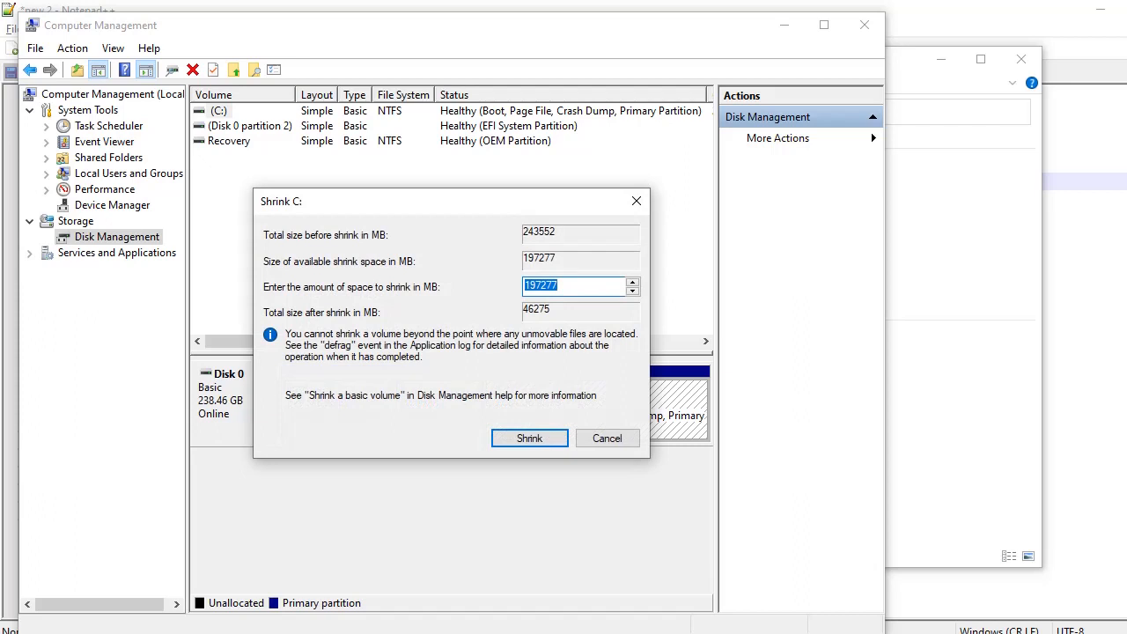
Step: Switch to Notepad++ and place its window beside the Shrink C: dialog, keeping the dialog's values uncovered
key("alt+Tab")
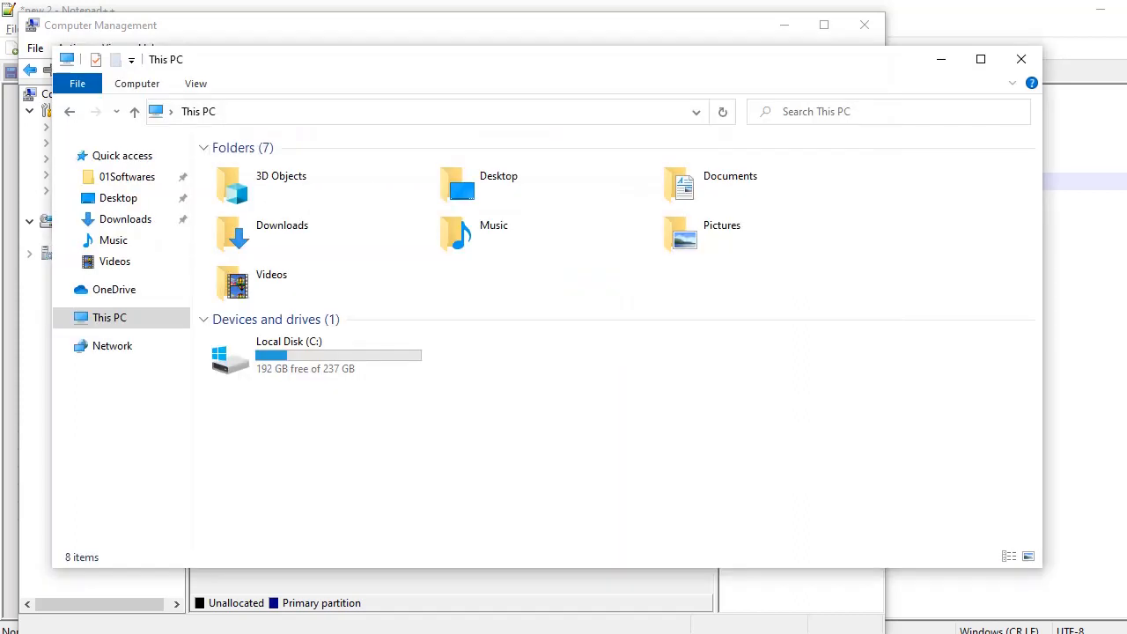
key("alt+Tab")
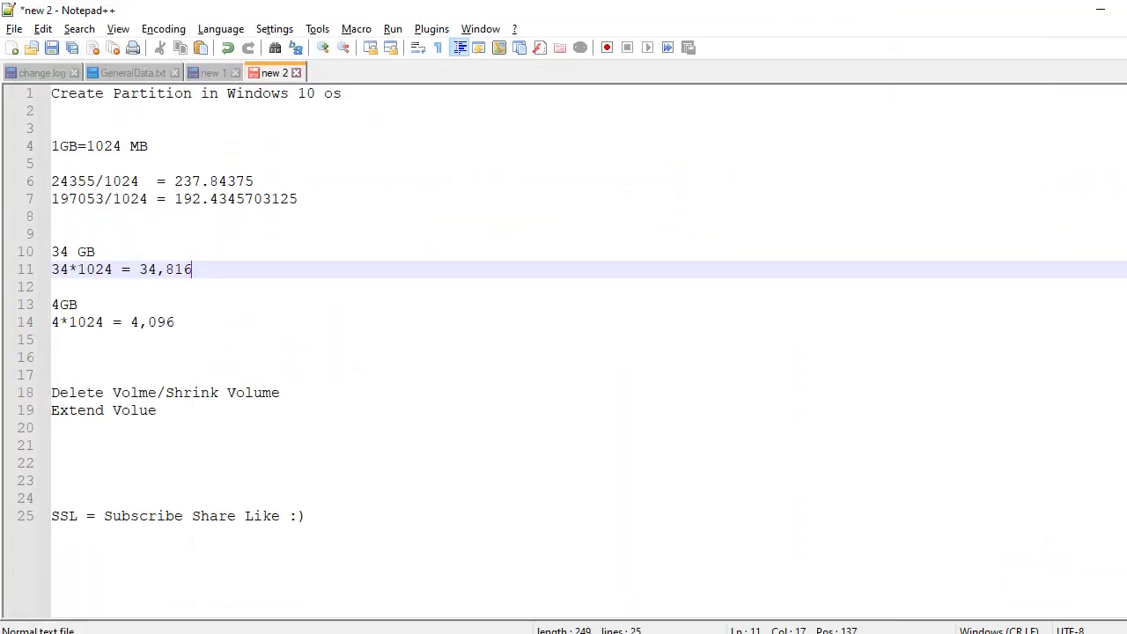
key("alt+Tab")
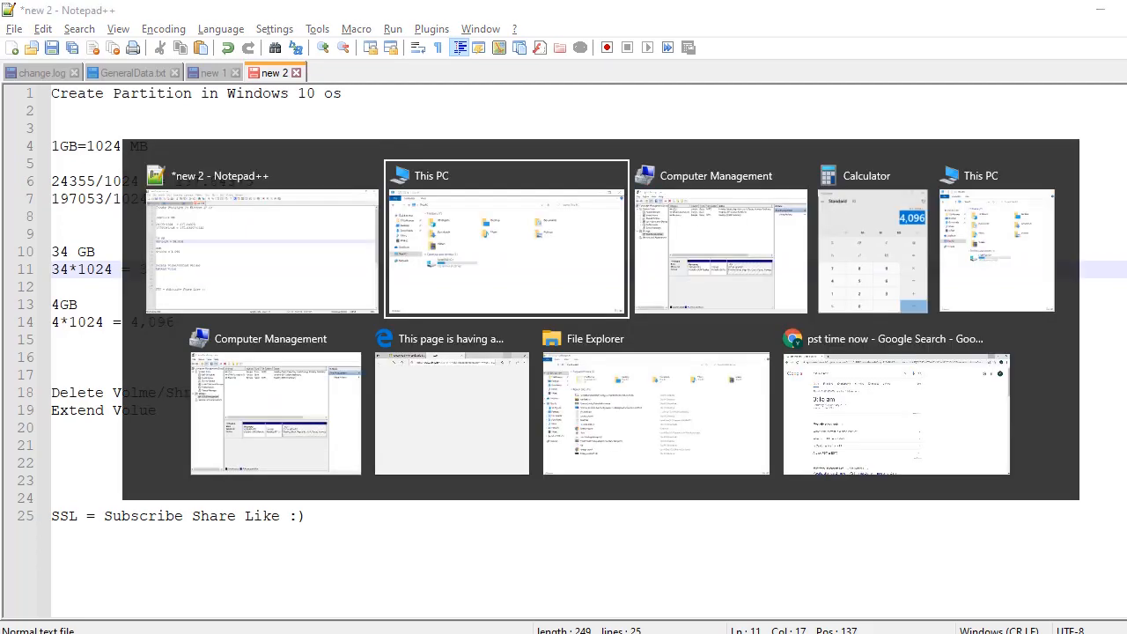
key("alt+Tab")
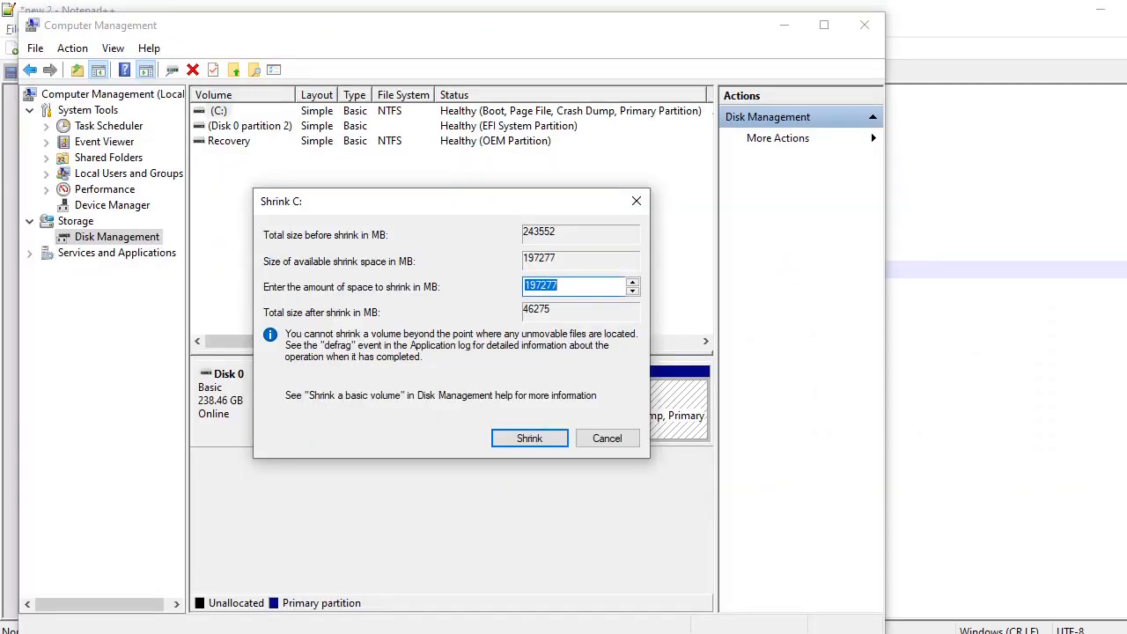
key("alt+Tab")
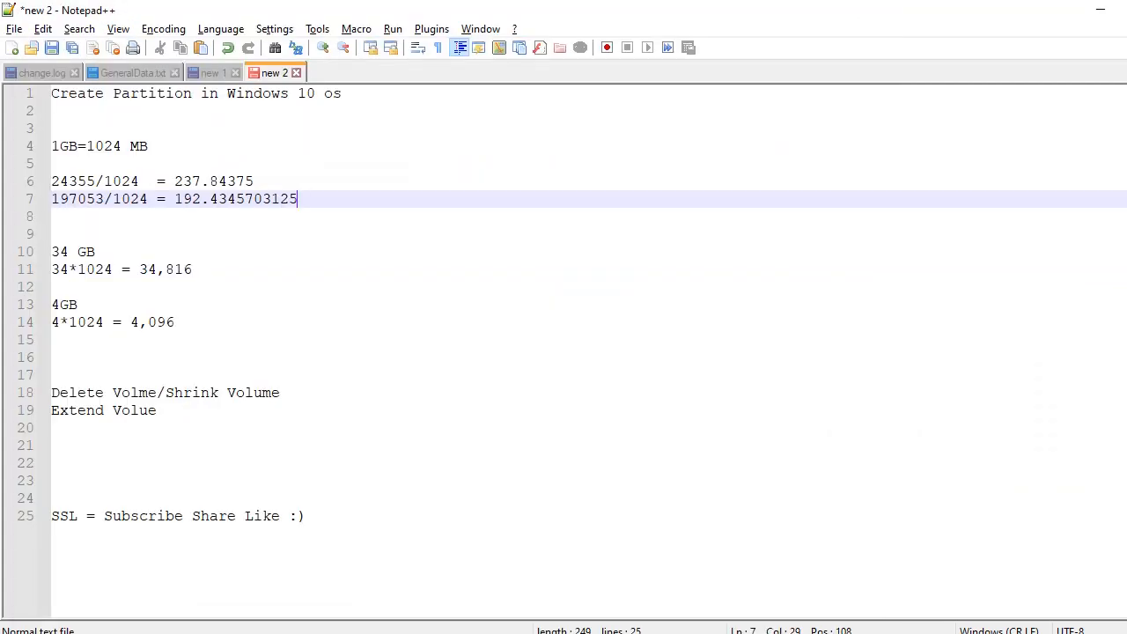
left_click_drag(616, 9, 876, 106)
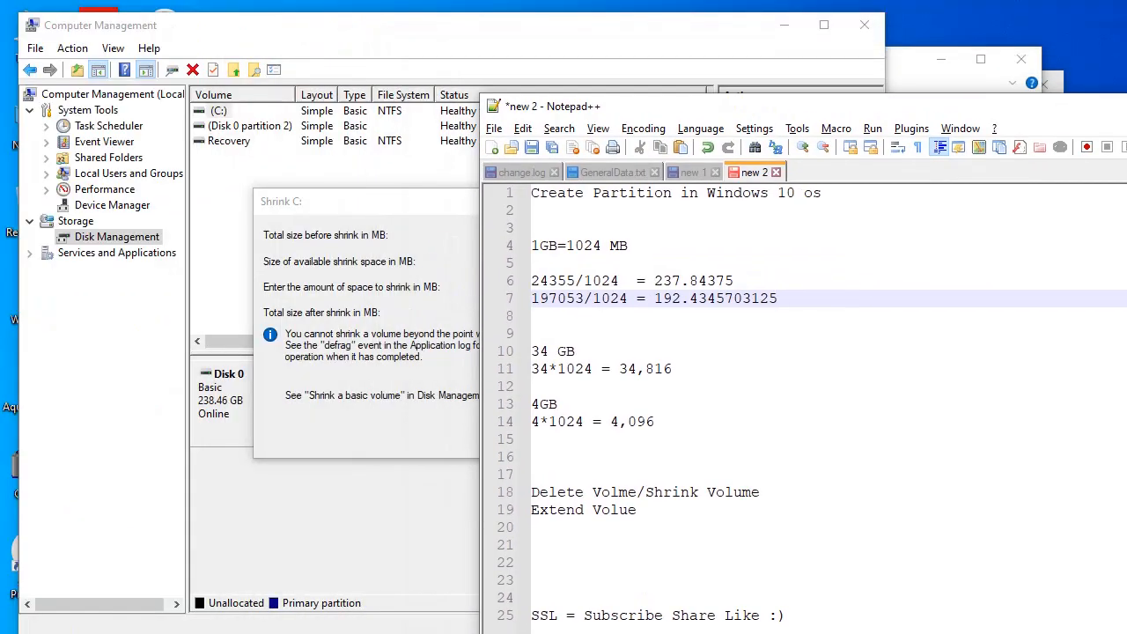
left_click_drag(481, 308, 730, 308)
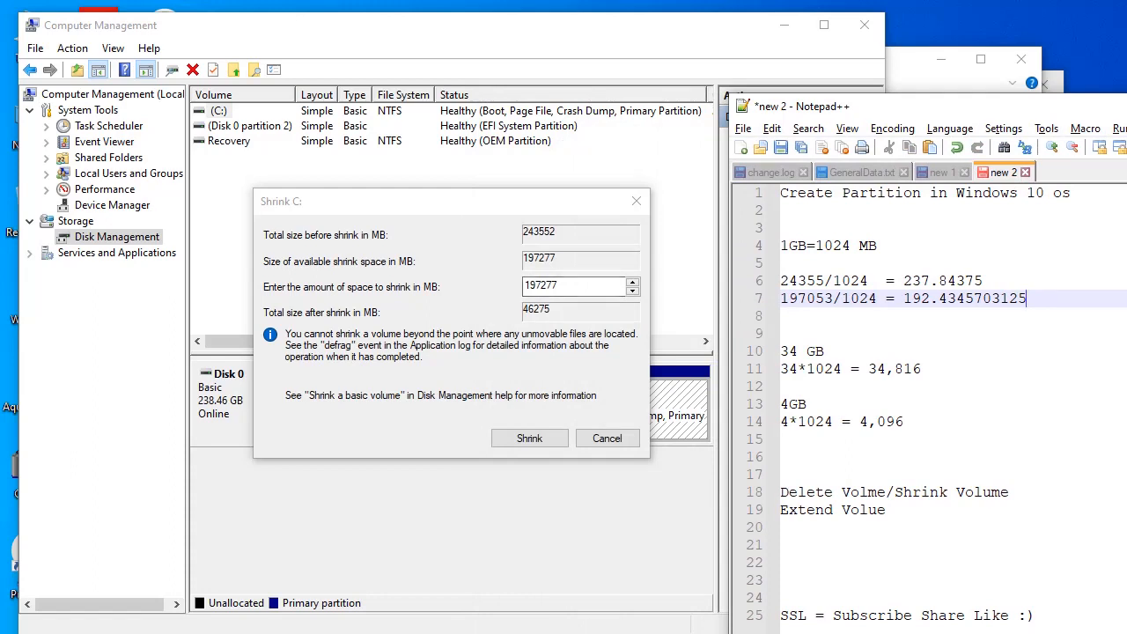
Step: Compare the calculated total and free sizes in the notes with the C: drive's capacity in File Explorer and the Shrink C: values
double_click(917, 281)
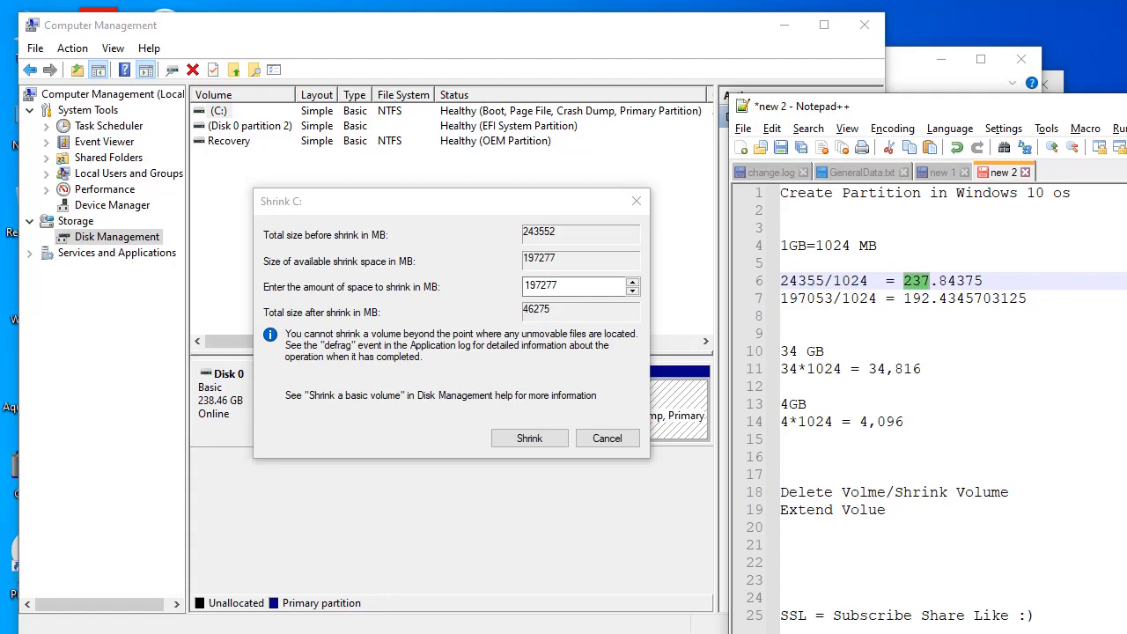
key("alt+Tab")
key("Tab")
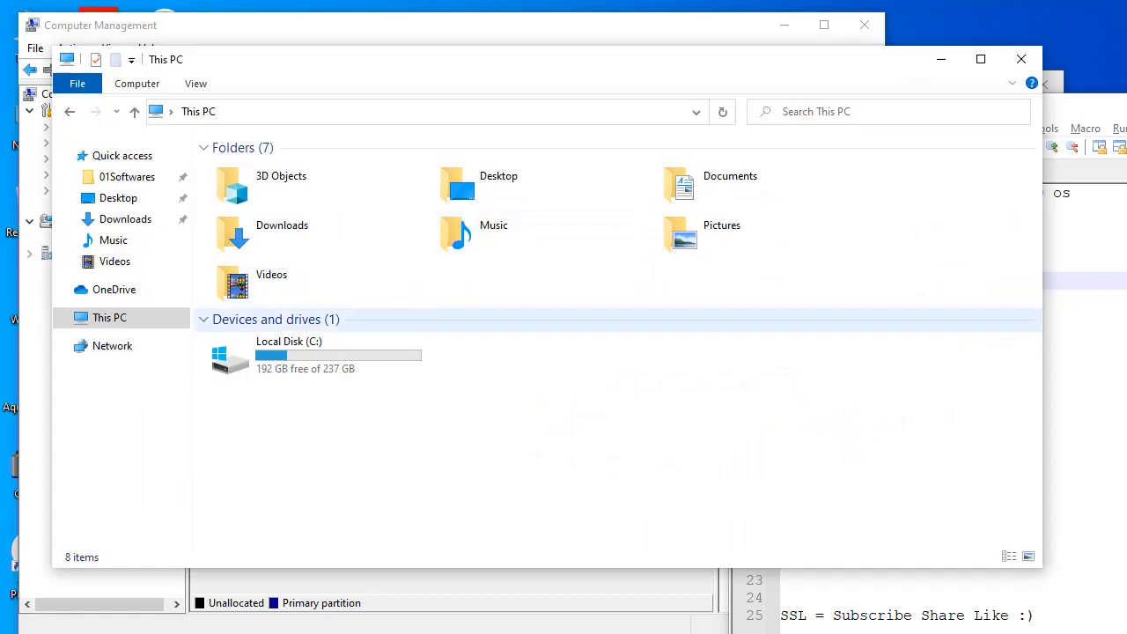
key("alt+Tab")
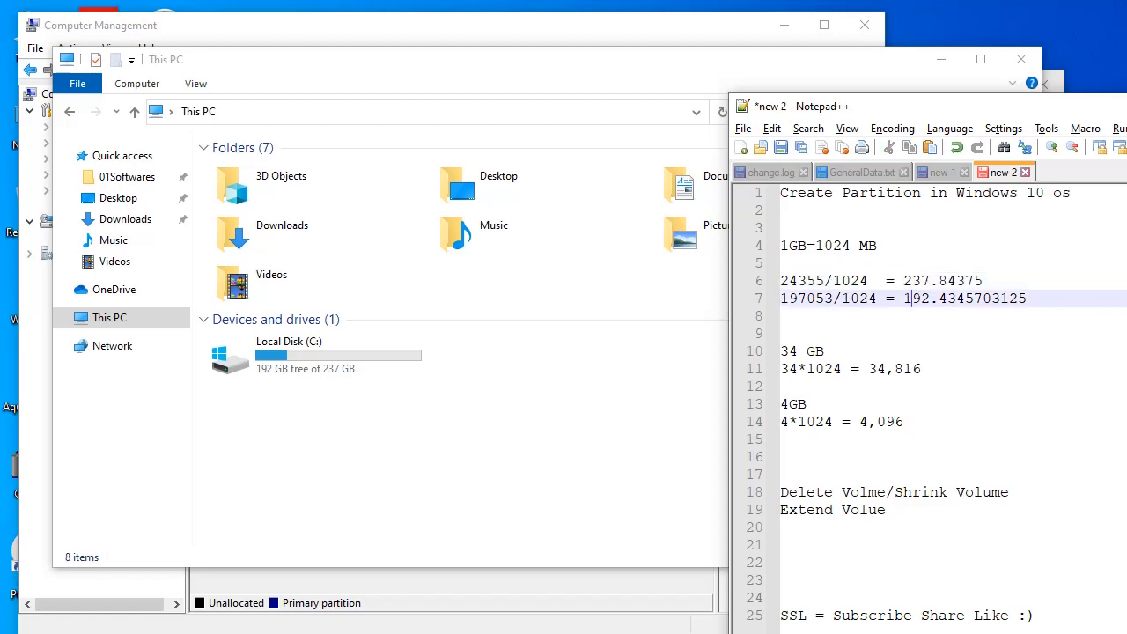
double_click(916, 298)
key("alt+Tab")
key("alt+Tab")
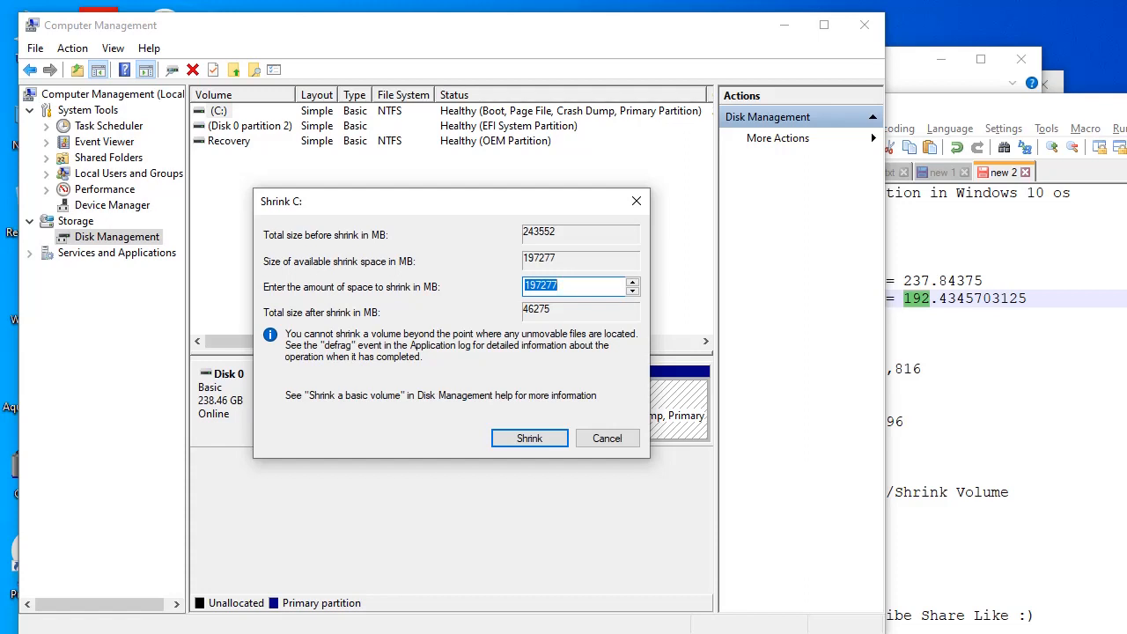
Step: Switch to Notepad++ and move its window partly over the Shrink C: dialog to show more of the notes
key("alt+Tab")
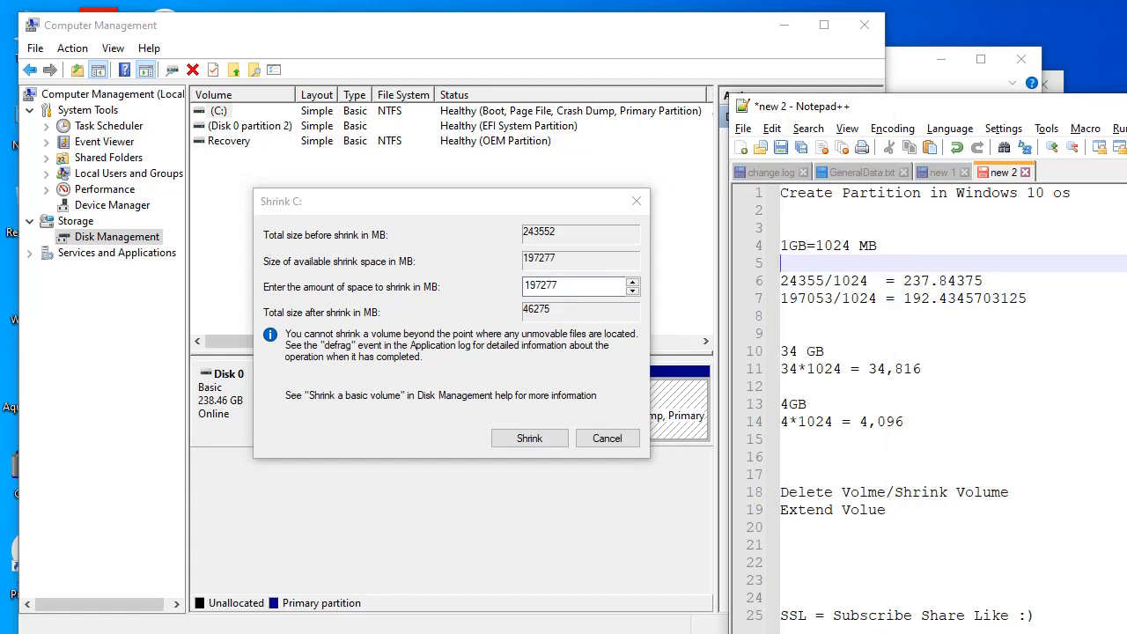
left_click_drag(933, 106, 720, 75)
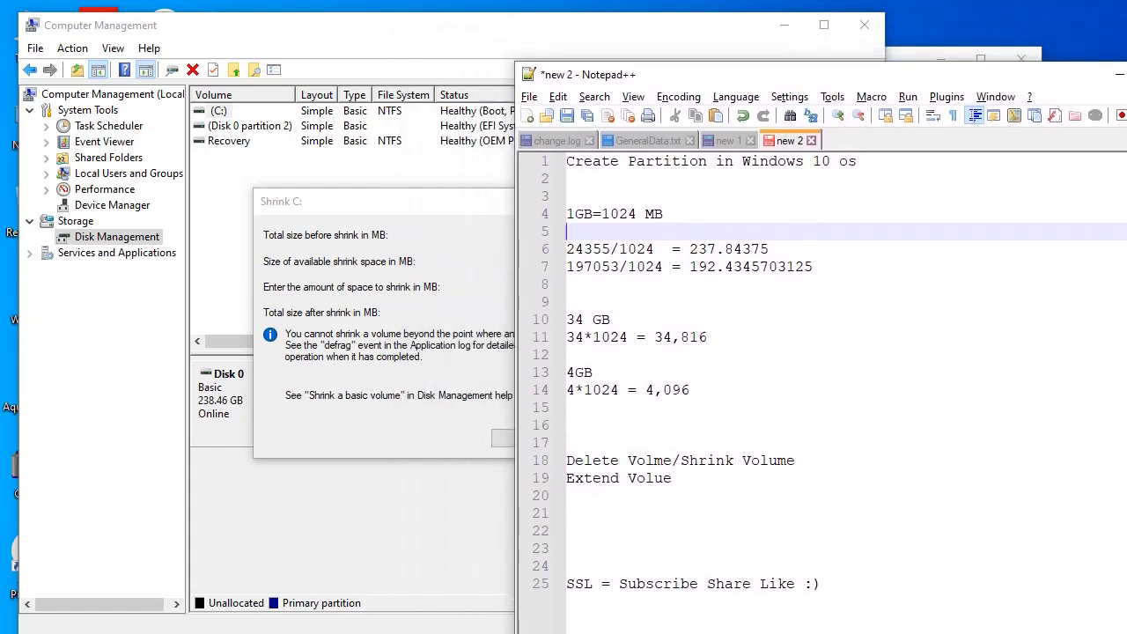
Step: Review the calculated total and free sizes in the notes and the 34 GB to MB conversion against the Shrink C: values
double_click(575, 319)
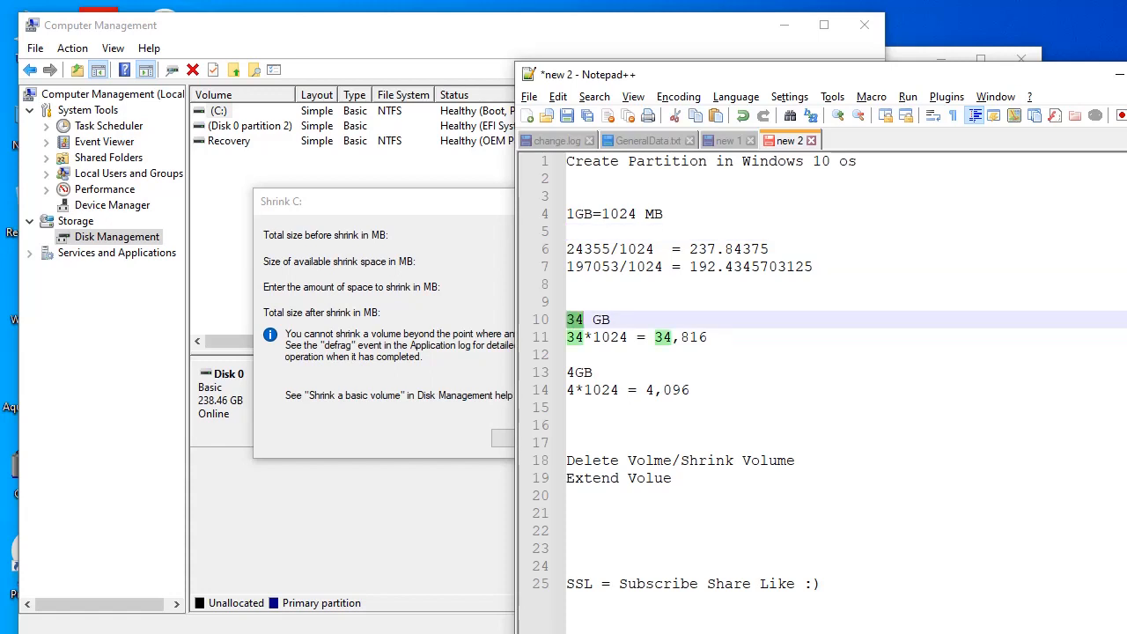
double_click(702, 249)
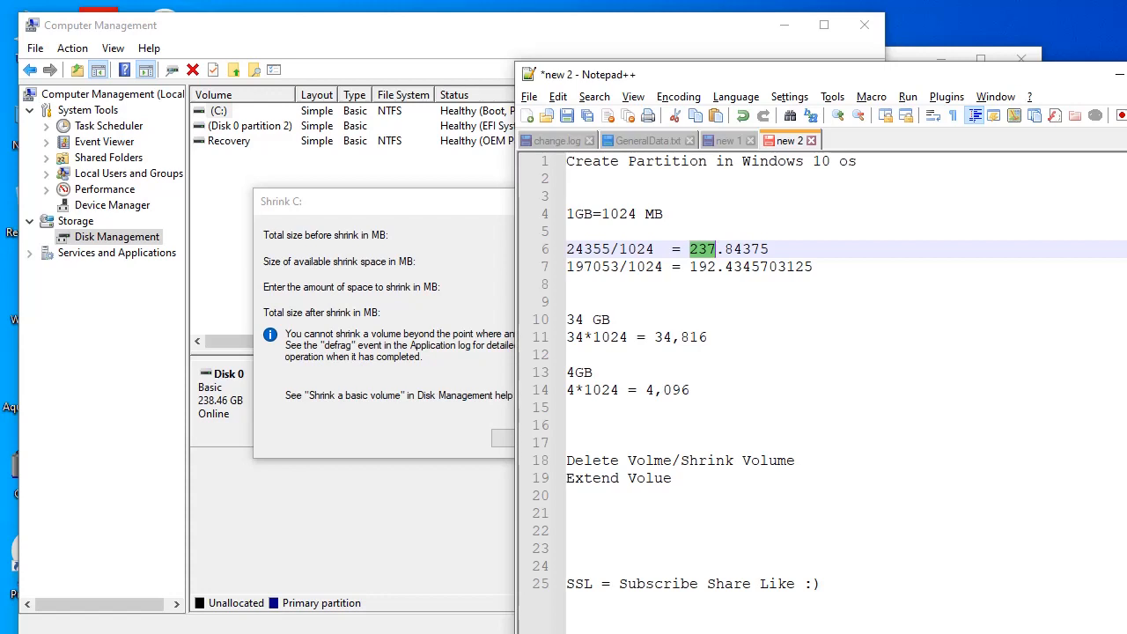
double_click(700, 267)
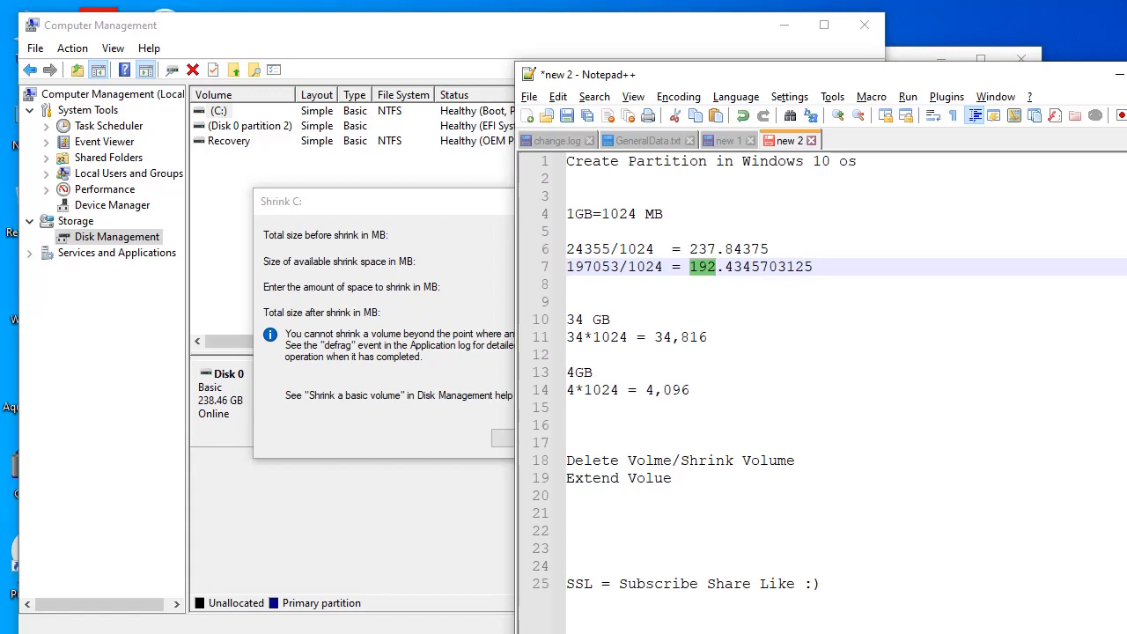
key("alt+Tab")
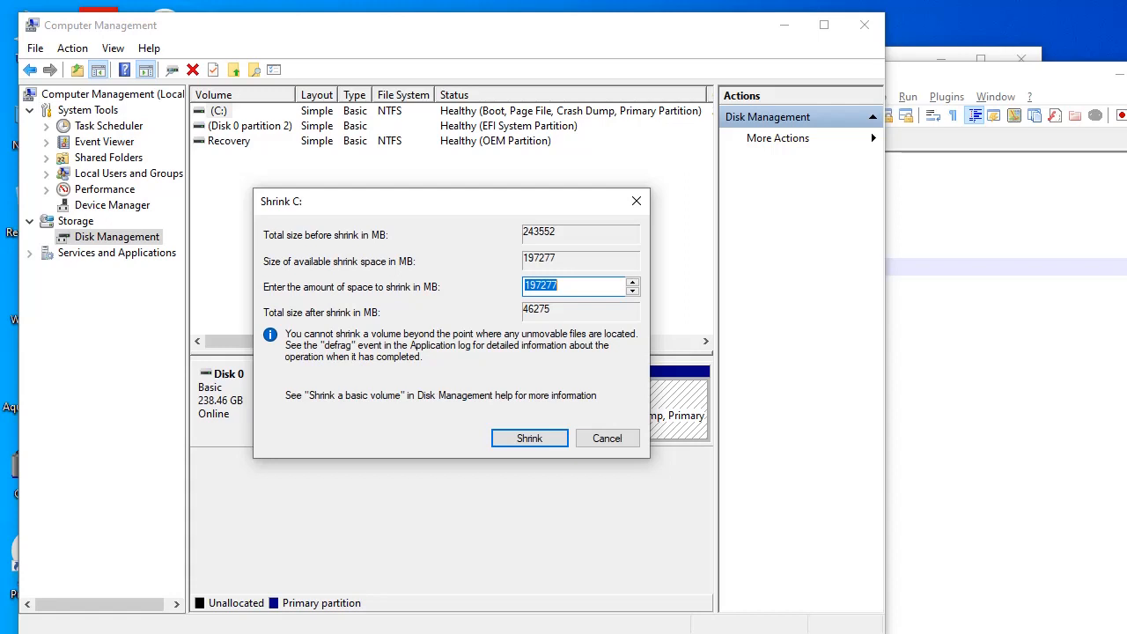
key("alt+Tab")
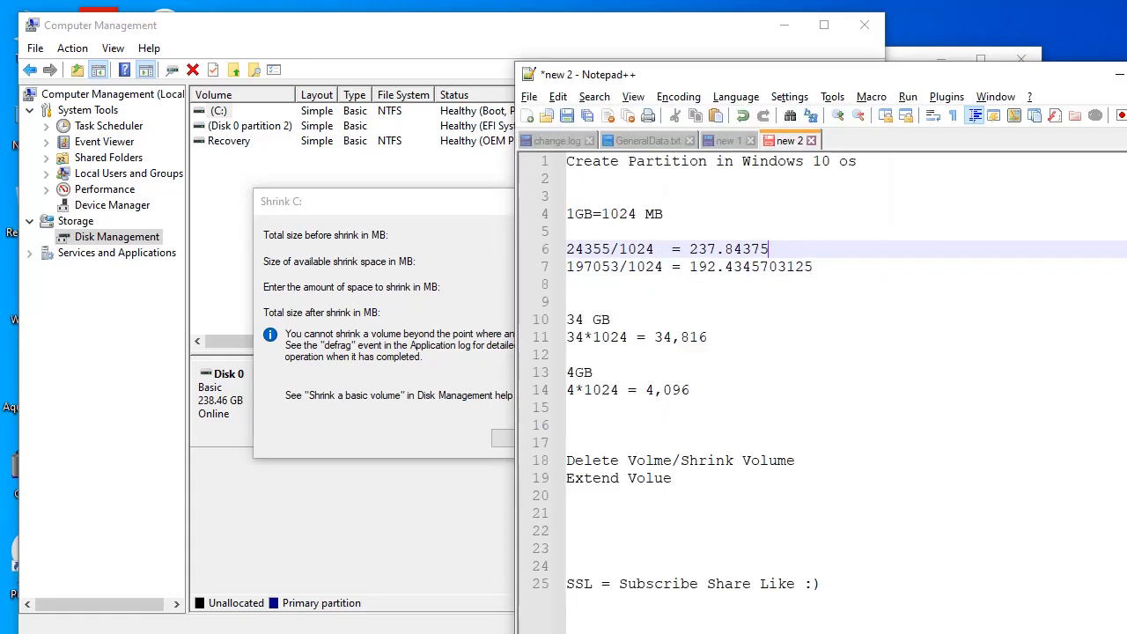
double_click(575, 319)
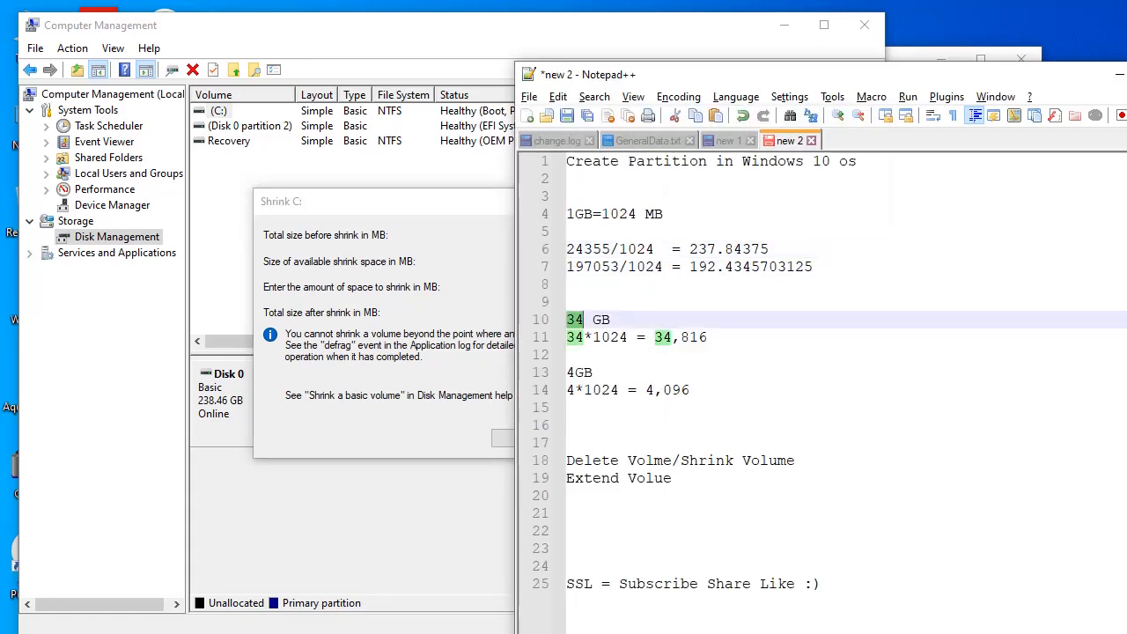
double_click(610, 337)
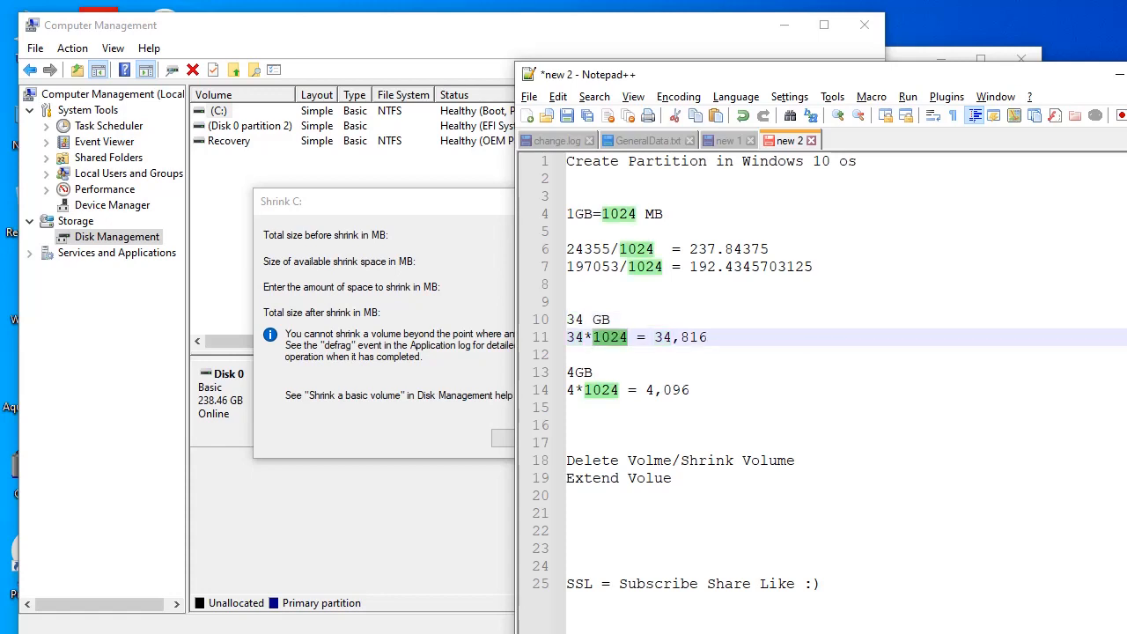
double_click(664, 338)
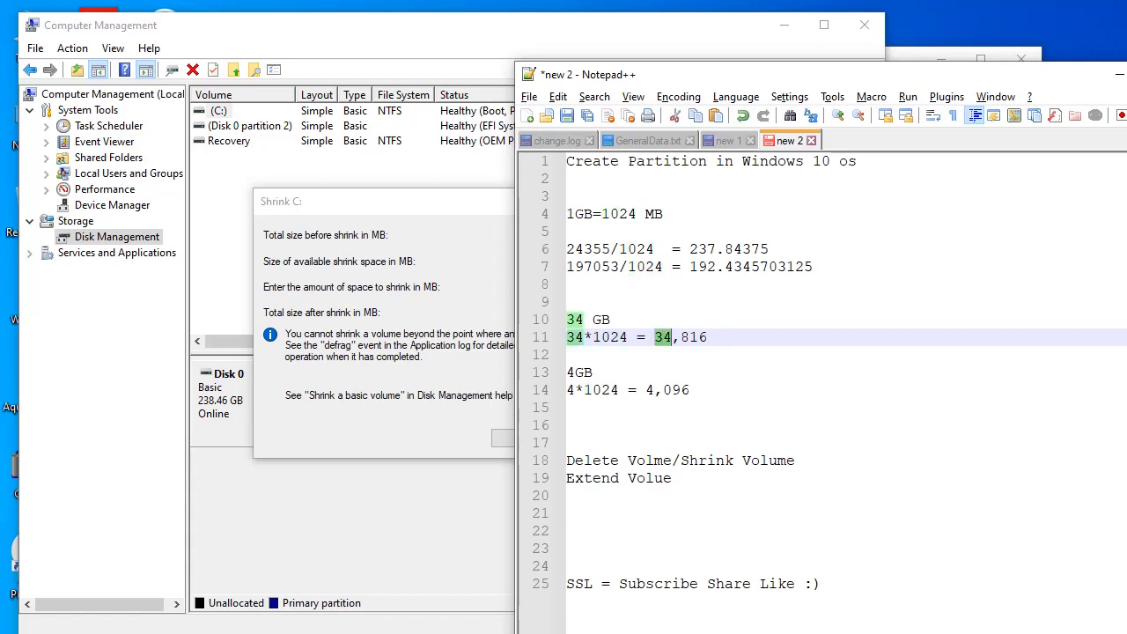
Step: Switch to the Shrink C: dialog and shrink the volume by 34816 MB
key("alt+Tab")
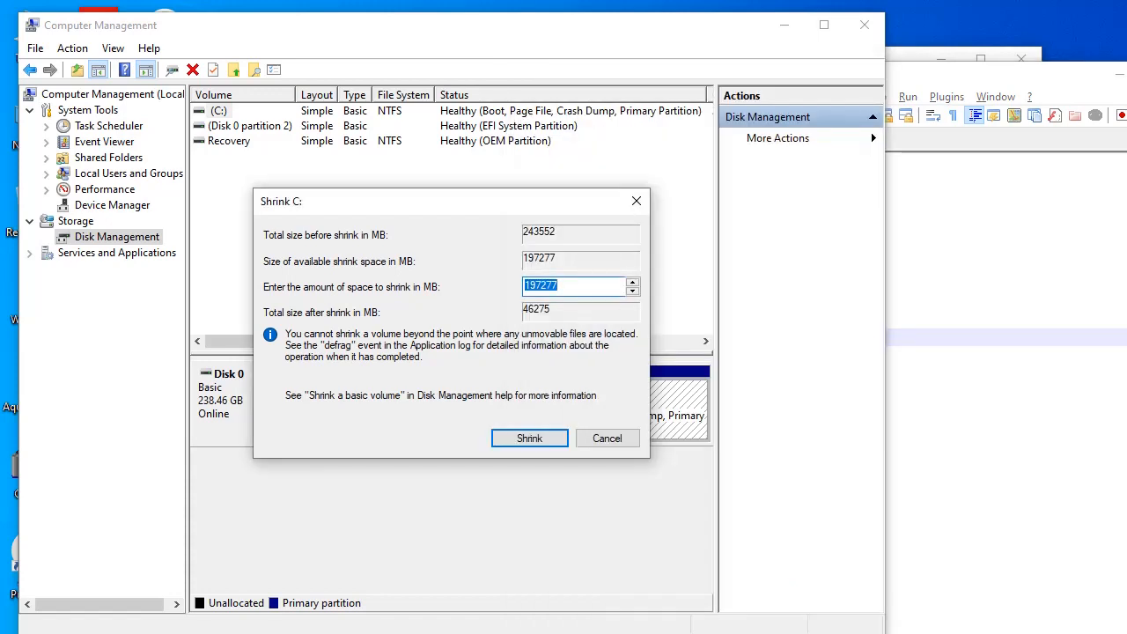
type("34816")
left_click(530, 438)
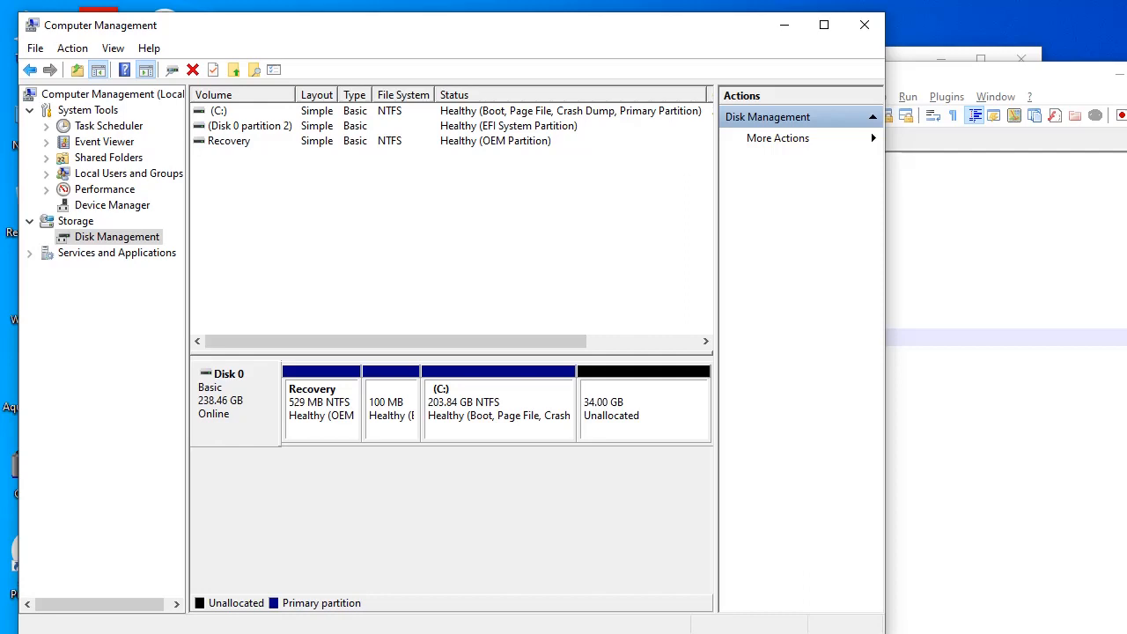
Step: Start a new simple volume in the unallocated space after C: on Disk 0, accepting the size of 34815 MB
left_click(644, 410)
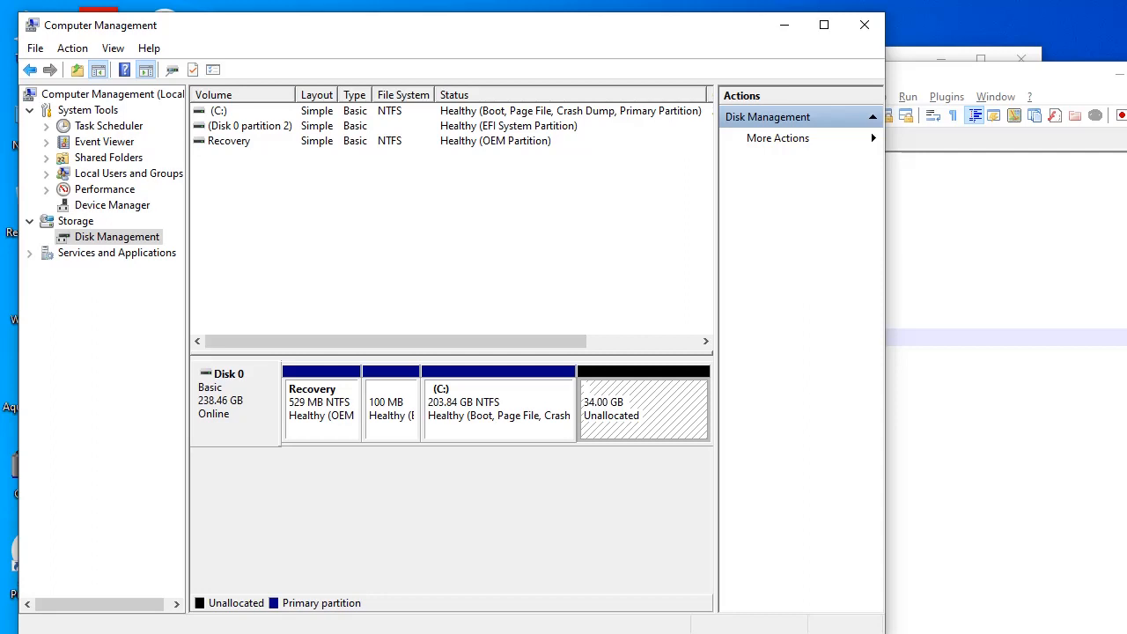
right_click(631, 401)
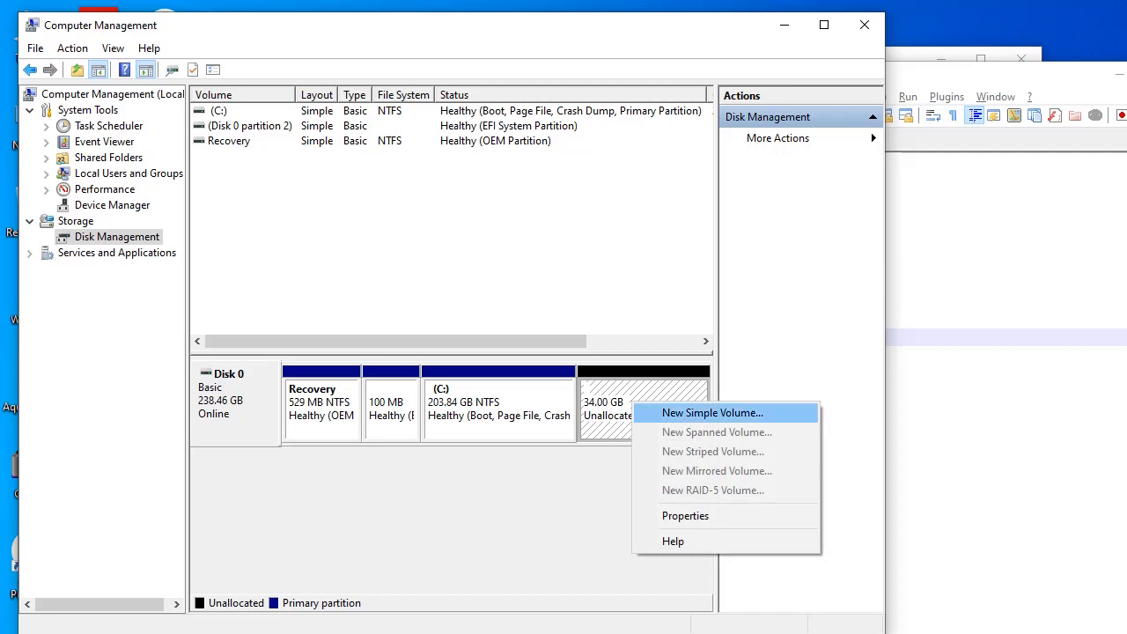
left_click(713, 413)
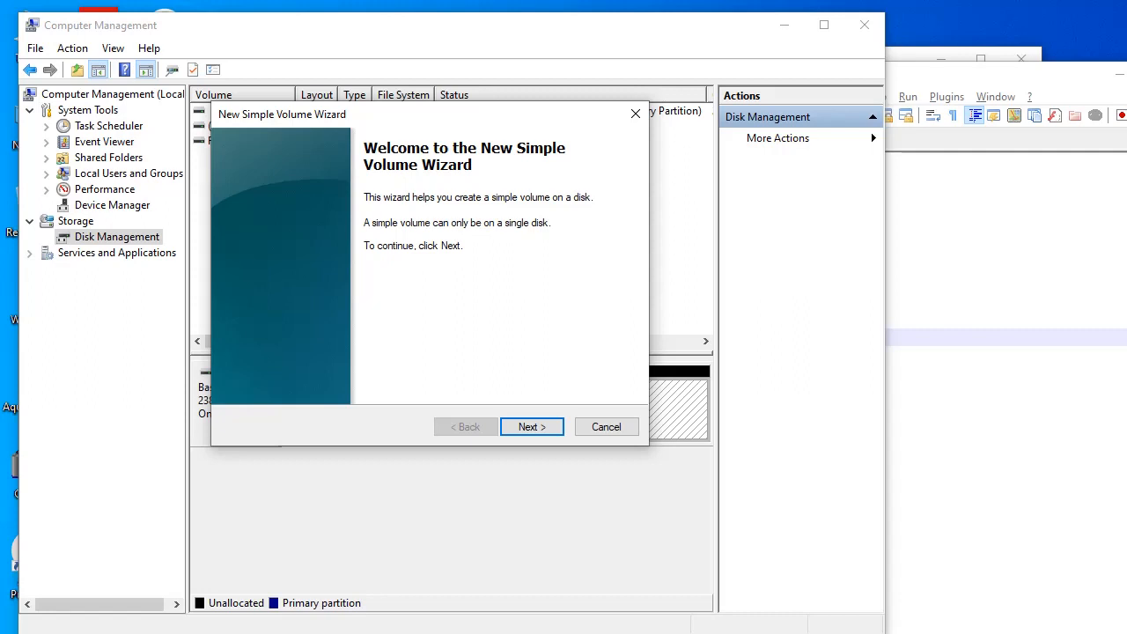
key("Return")
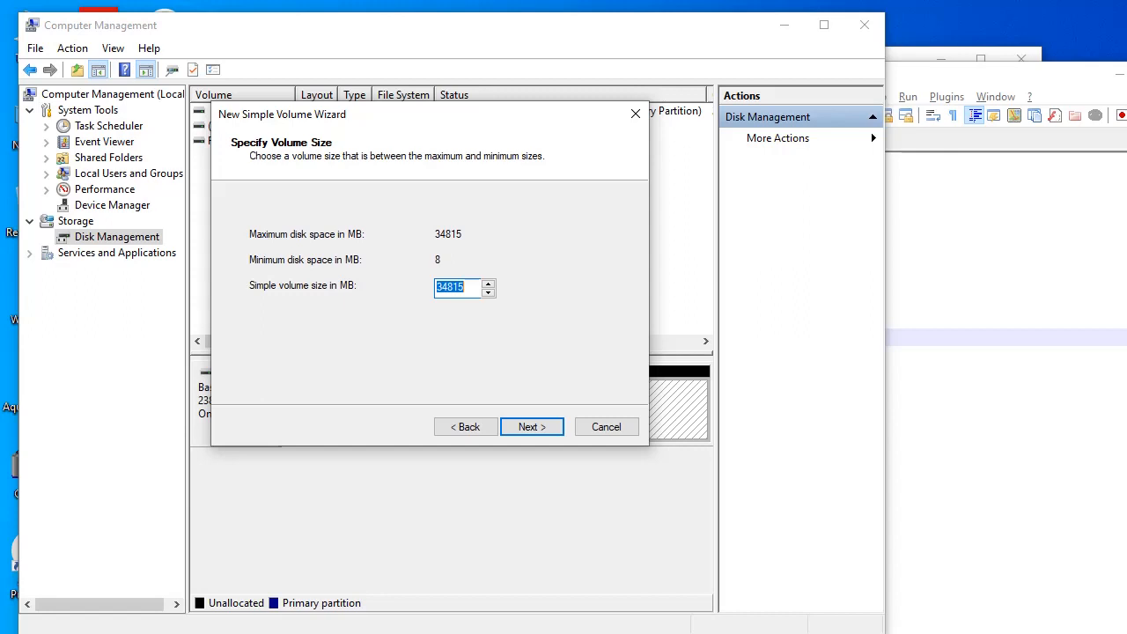
key("alt+Tab")
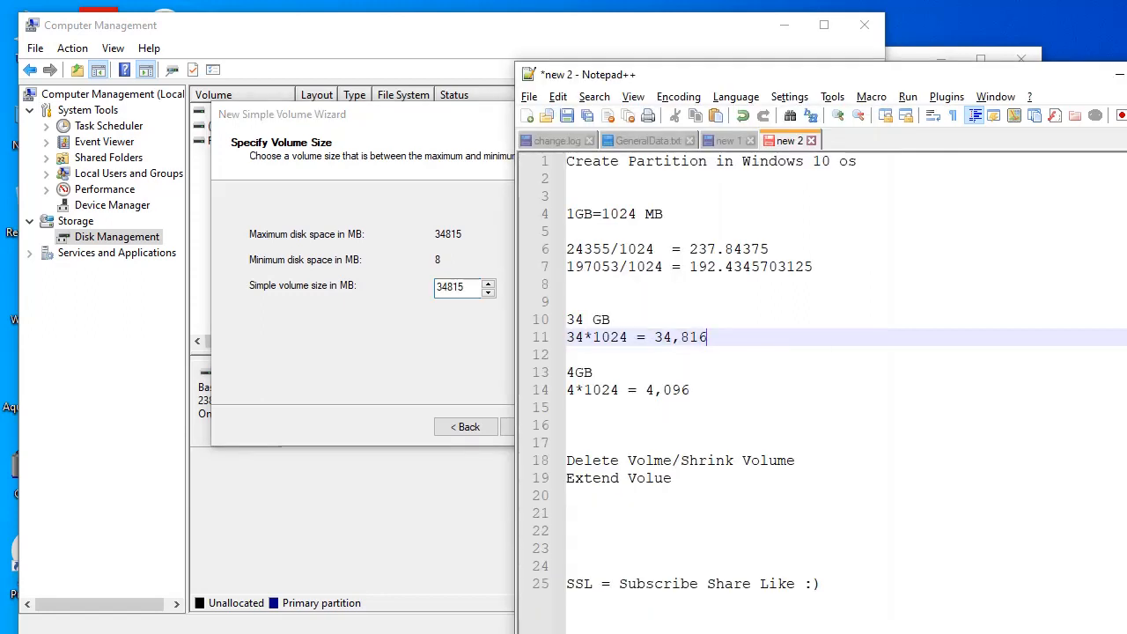
key("alt+Tab")
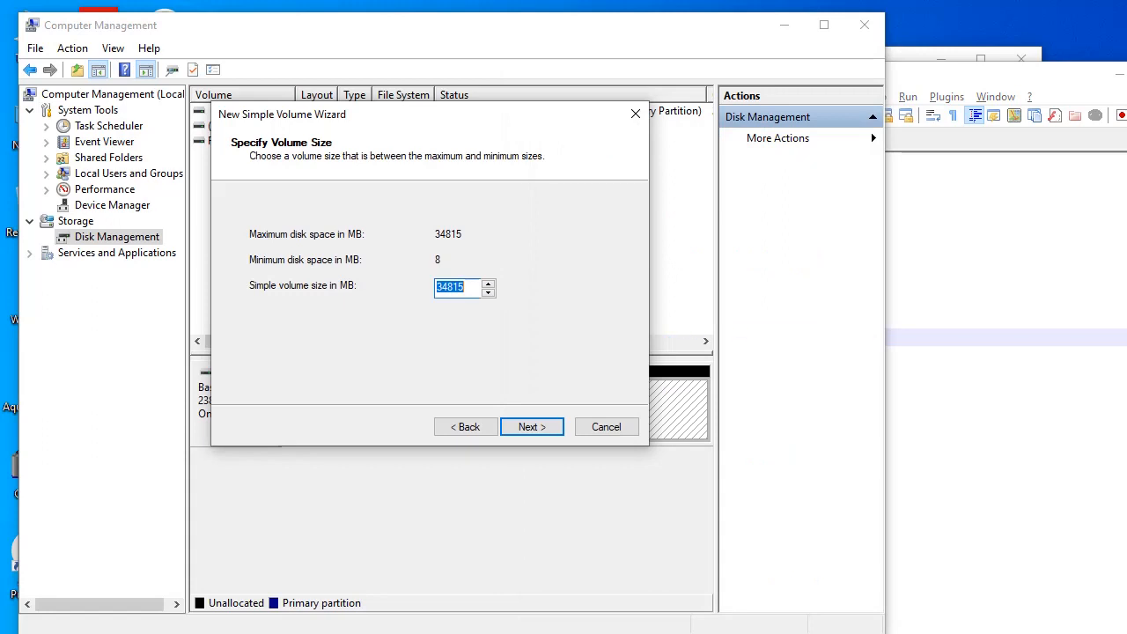
key("Return")
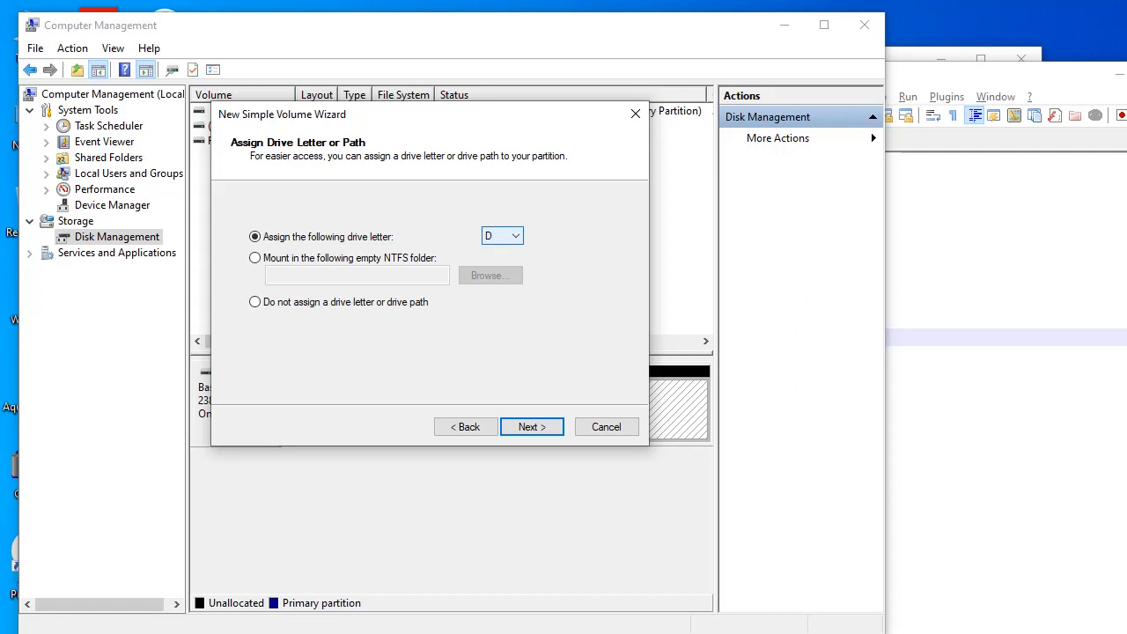
Step: Assign drive letter D to the new volume and continue to the format settings
left_click(513, 236)
left_click(503, 275)
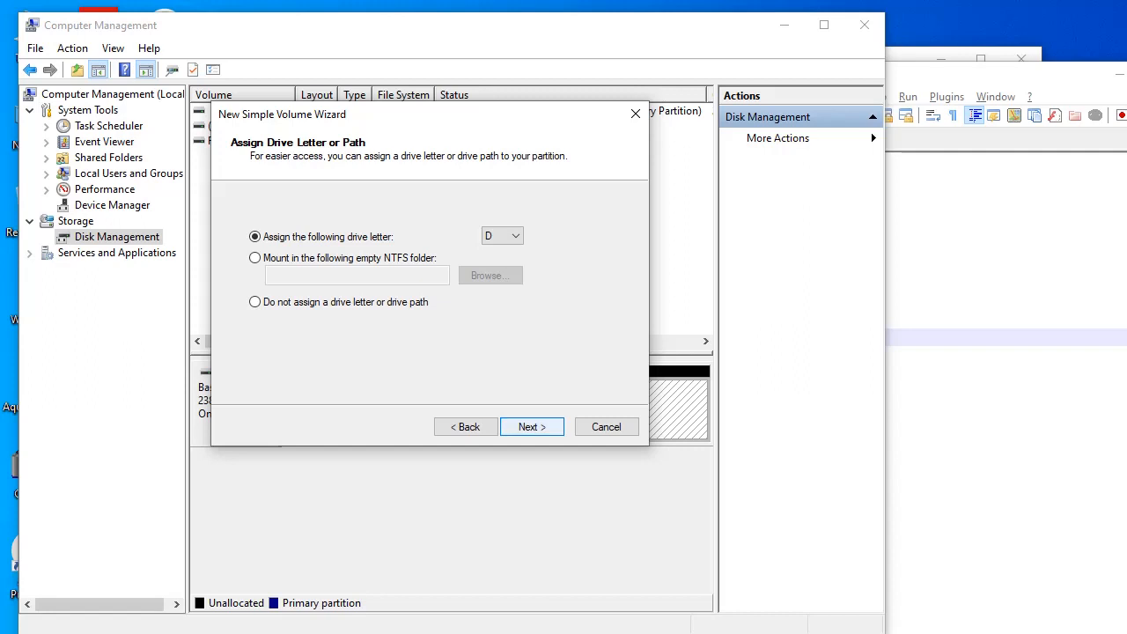
key("Return")
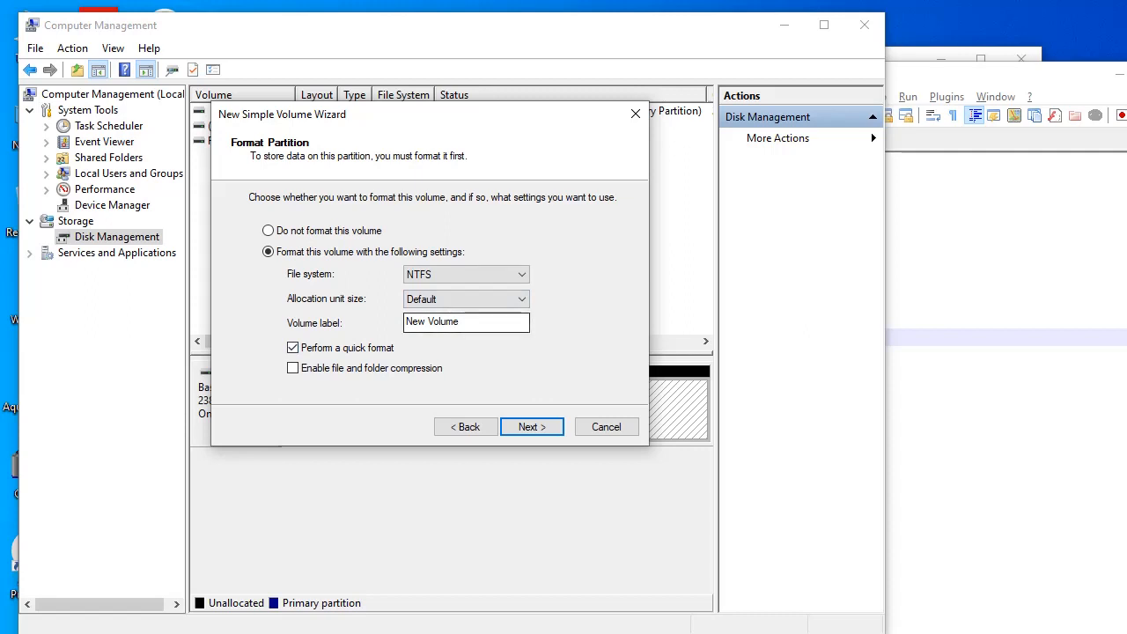
Step: Label the new volume Data, keep the NTFS quick format with default allocation unit size, and finish creating it
left_click(468, 322)
key("BackSpace")
key("BackSpace")
key("BackSpace")
key("BackSpace")
key("BackSpace")
key("BackSpace")
key("BackSpace")
key("BackSpace")
key("BackSpace")
key("BackSpace")
type("DAT")
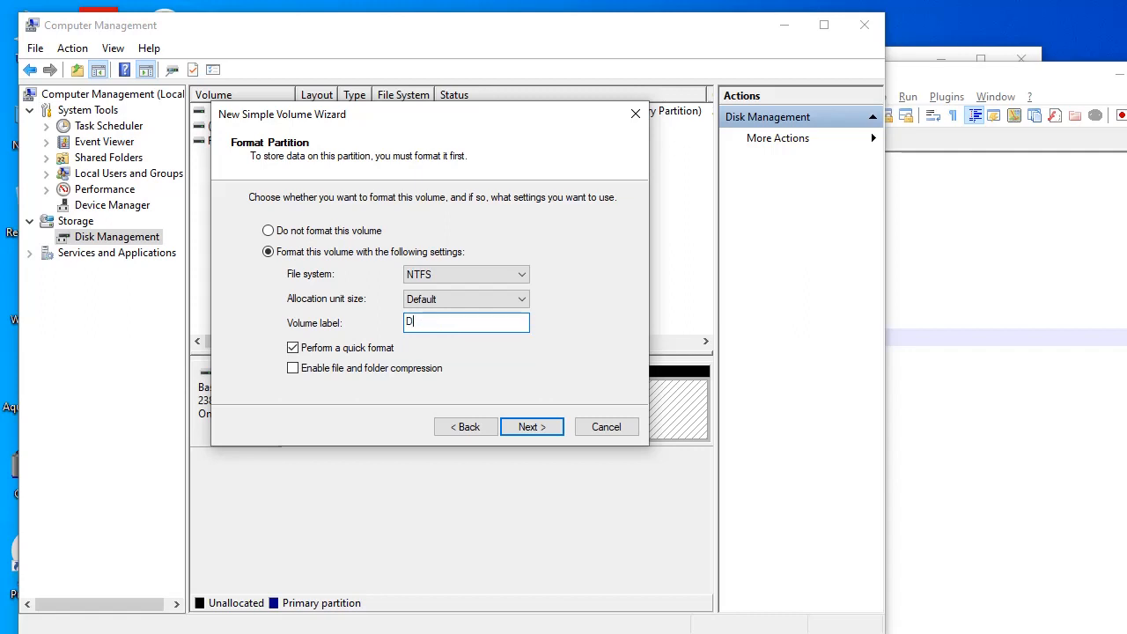
key("BackSpace")
key("BackSpace")
type("ata")
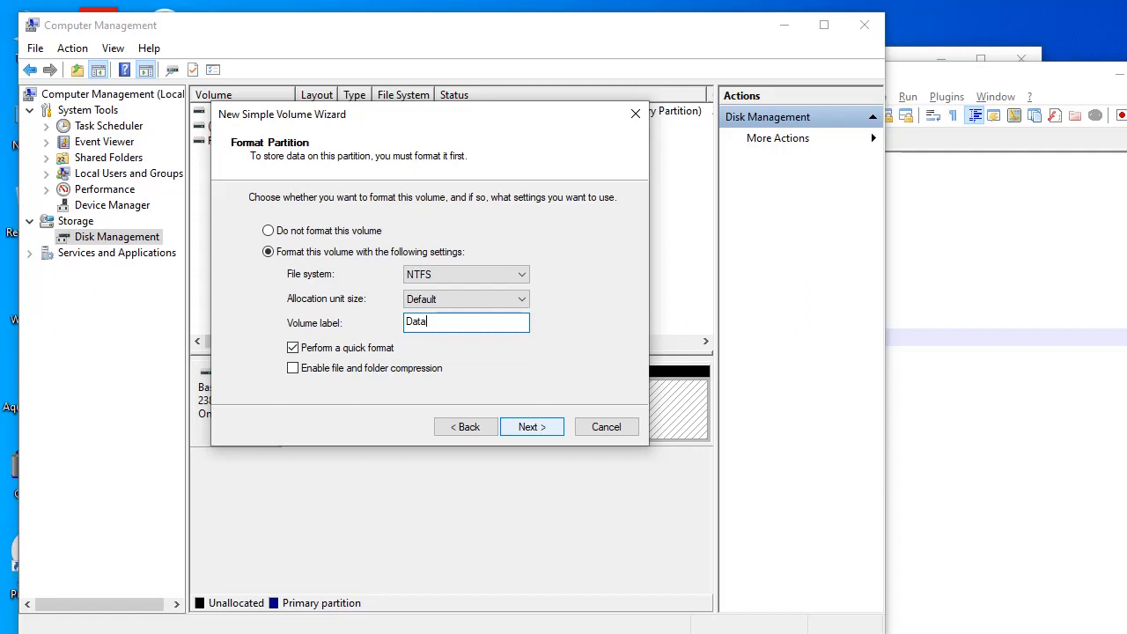
key("Return")
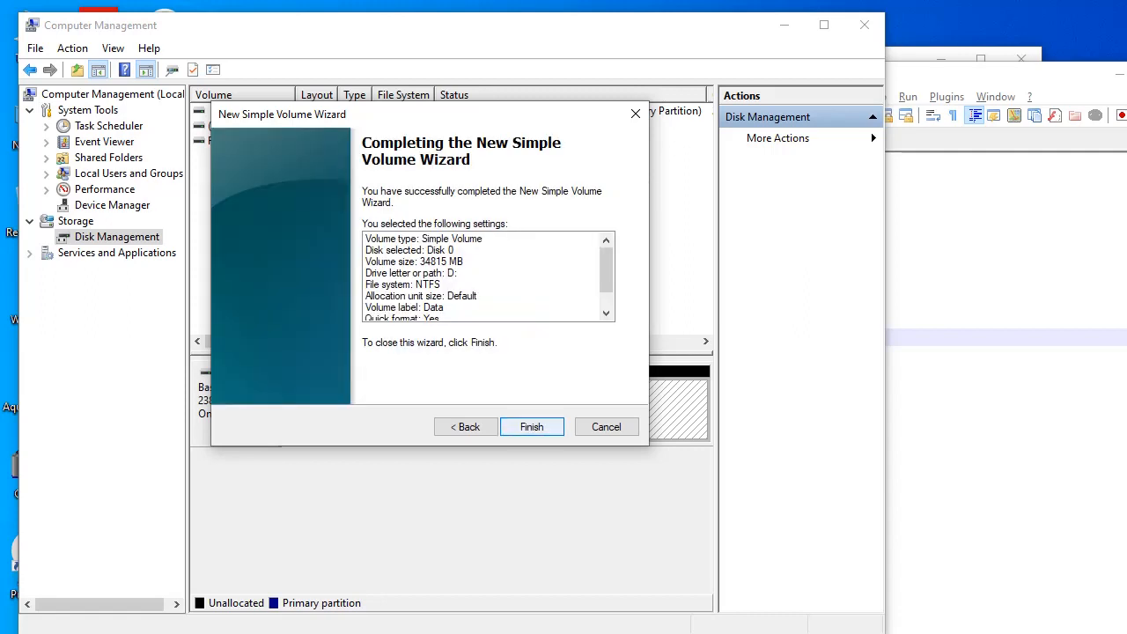
key("Return")
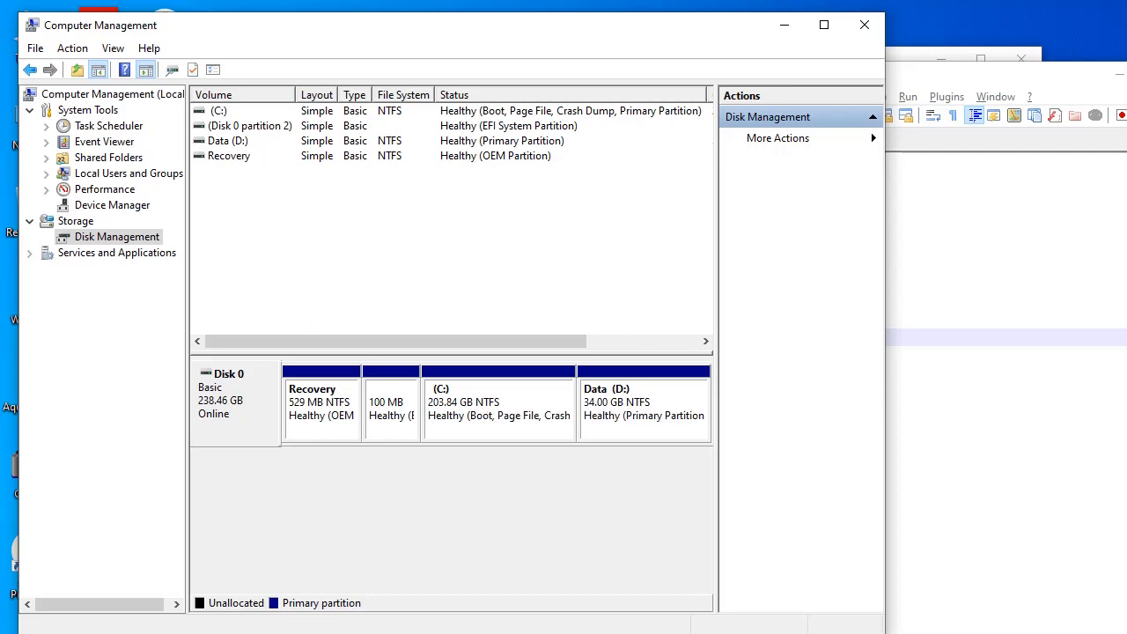
Step: Switch to Calculator and subtract 34 from 237 to work out the expected size of C: in GB
key("alt+Tab")
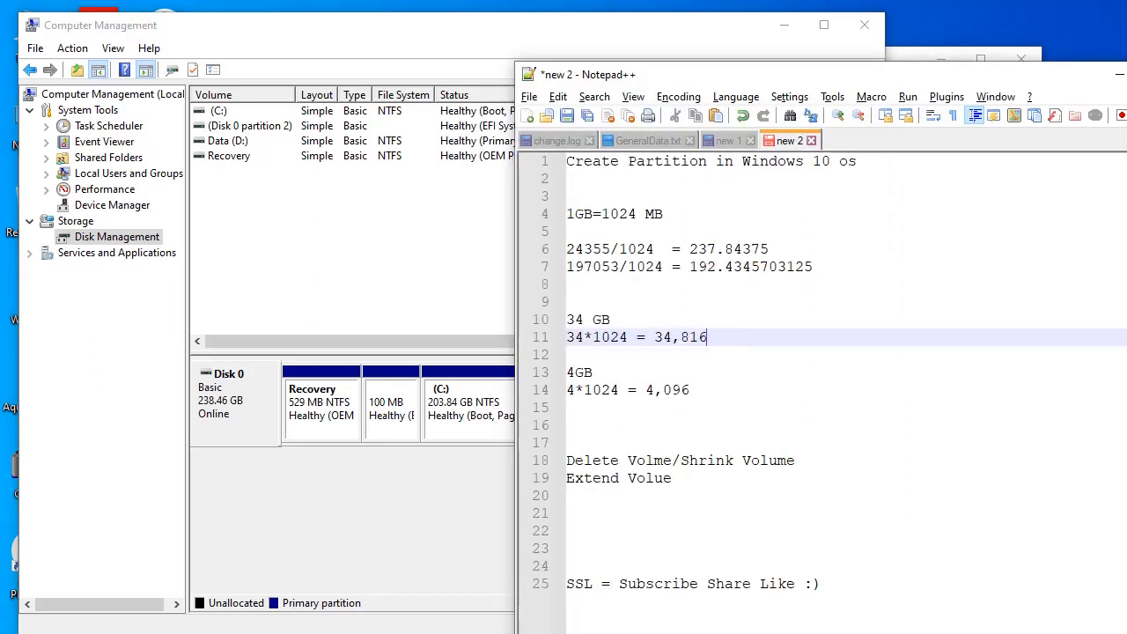
mouse_move(712, 632)
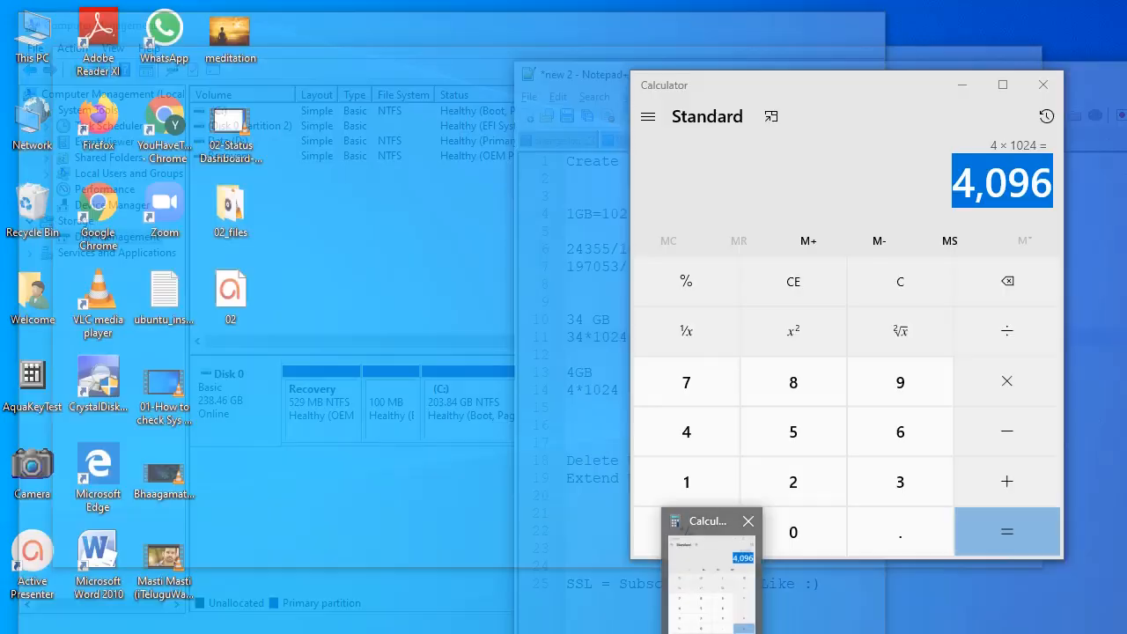
left_click(709, 573)
left_click(900, 281)
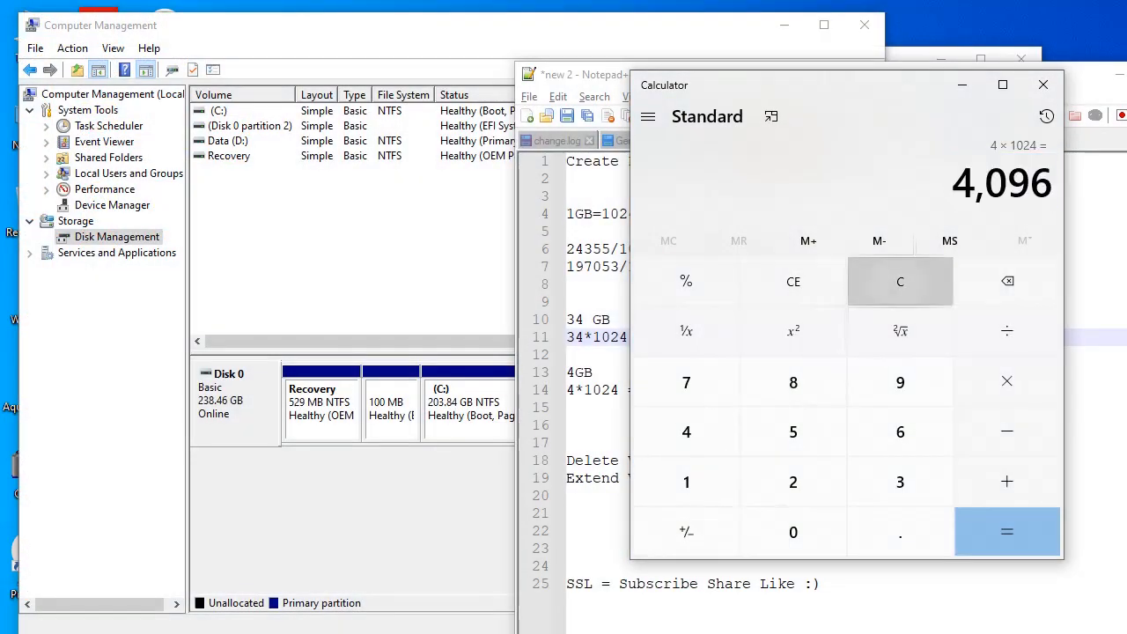
left_click(793, 482)
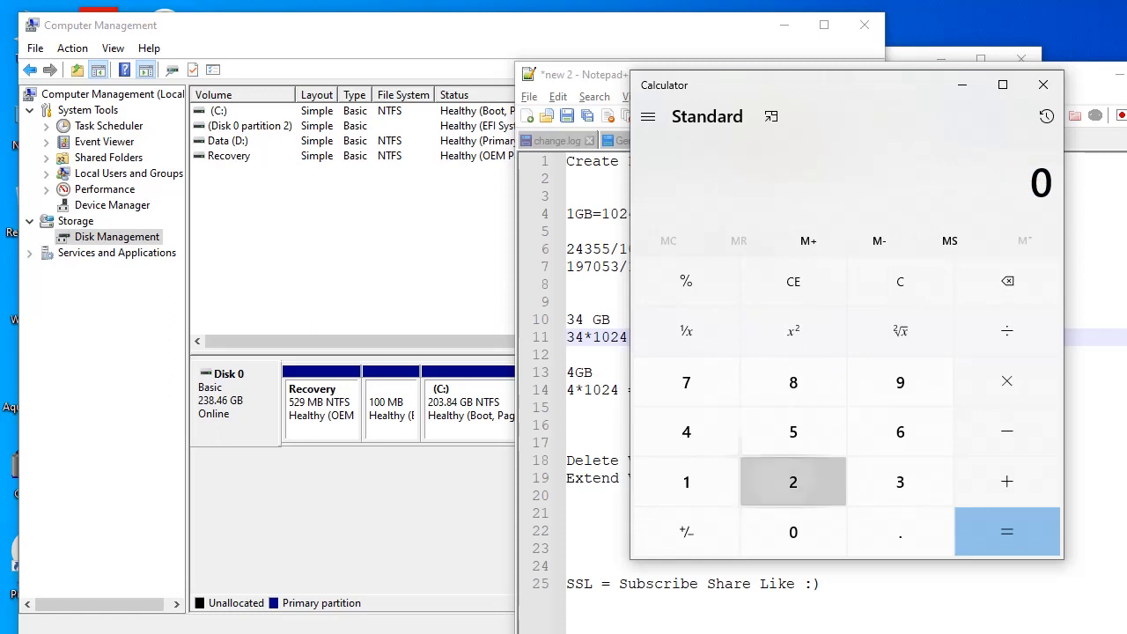
left_click(900, 482)
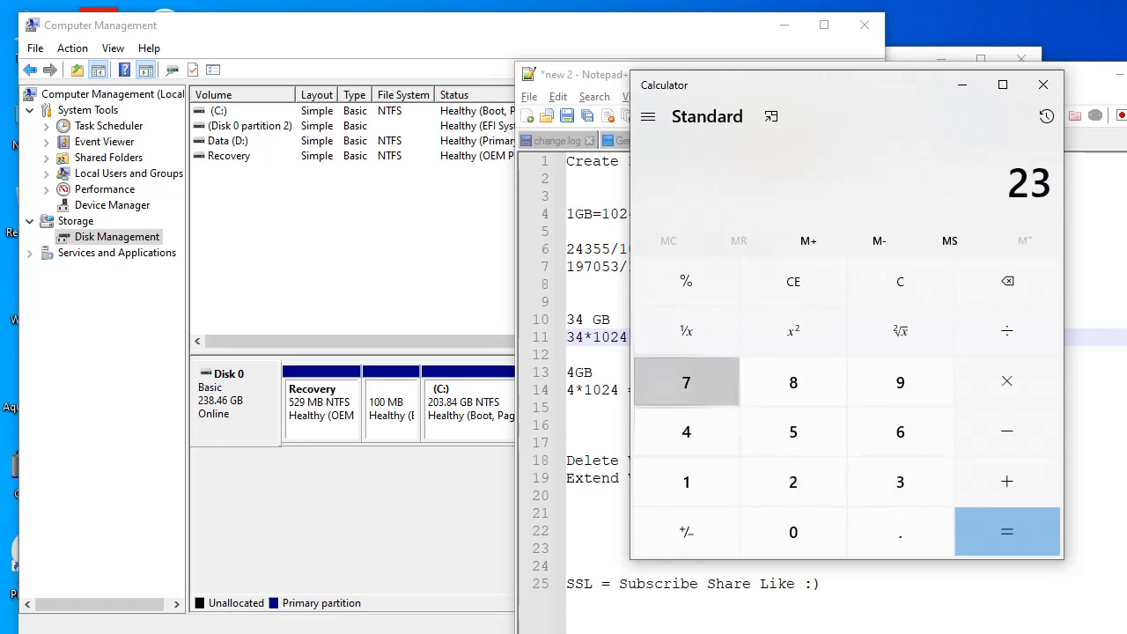
left_click(686, 383)
left_click(1006, 432)
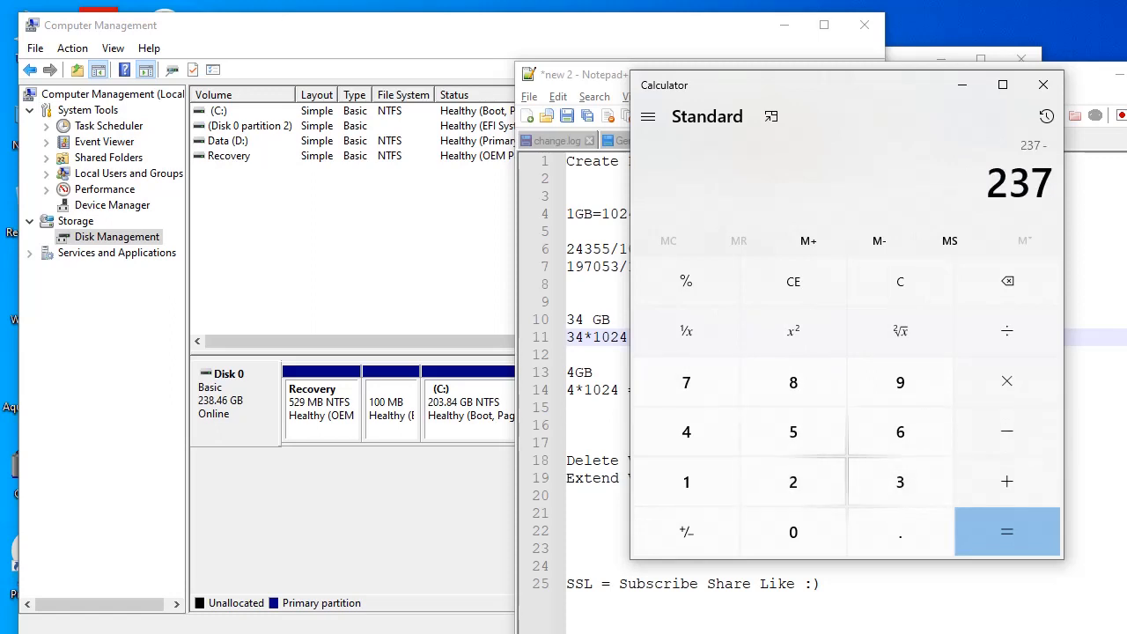
left_click(900, 482)
left_click(686, 431)
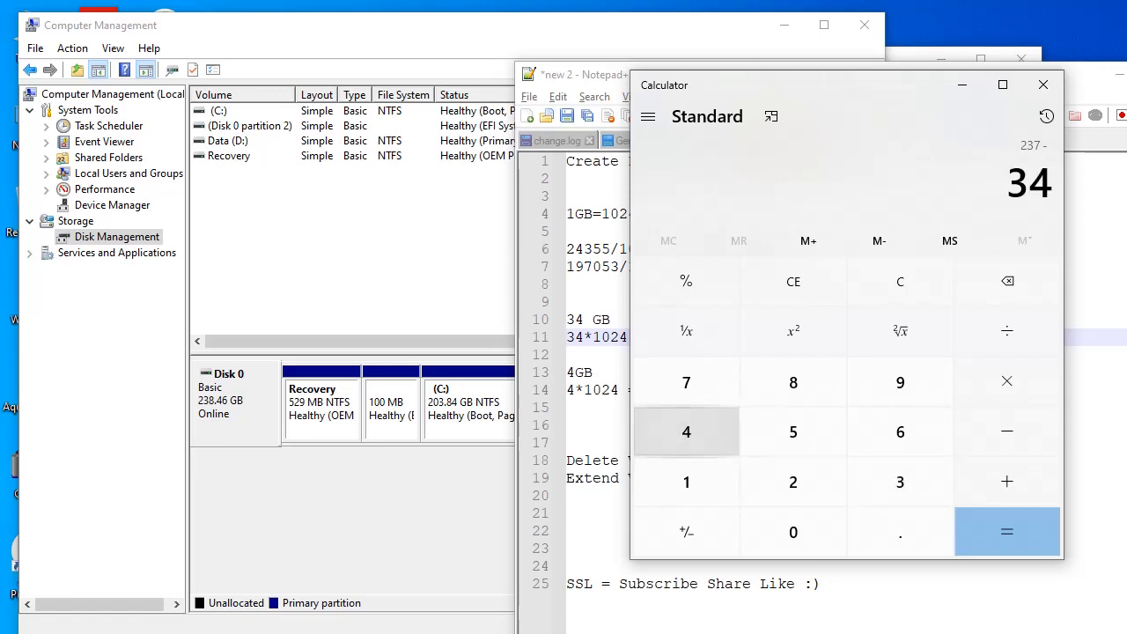
left_click(1007, 531)
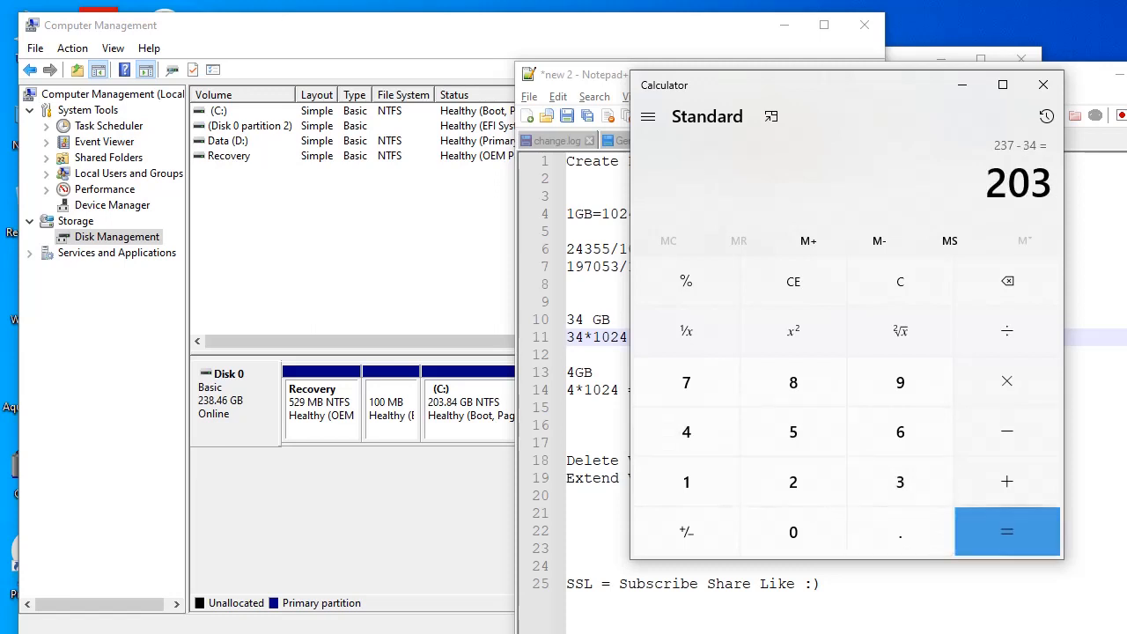
Step: Check the C: and Data (D:) sizes in Disk Management, and switch to File Explorer to check the drives under This PC
left_click(426, 286)
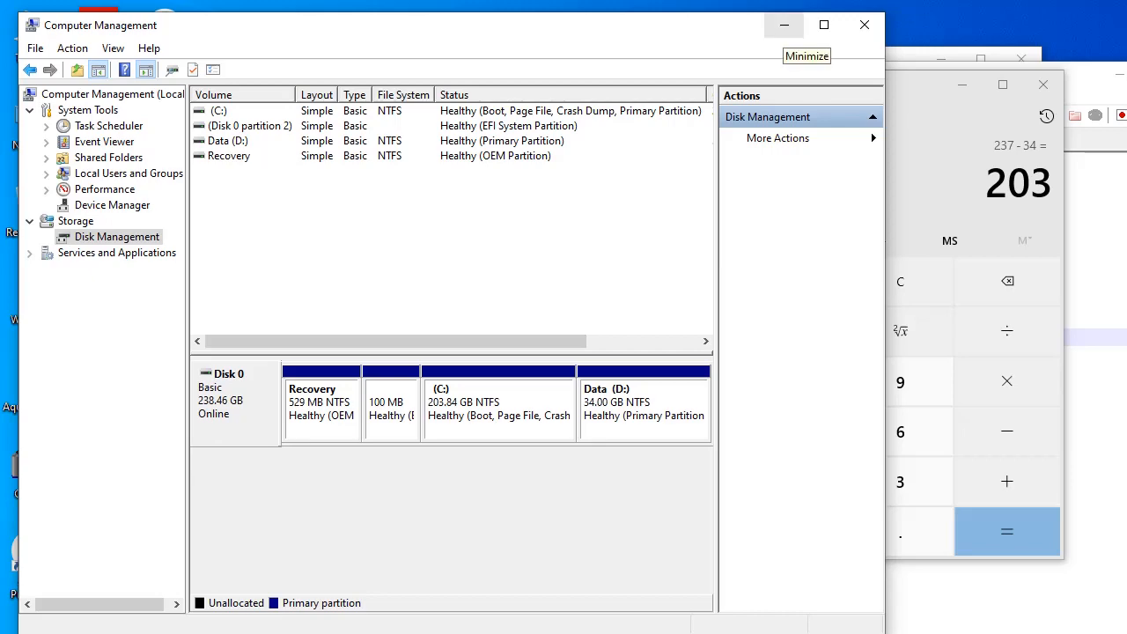
left_click(784, 25)
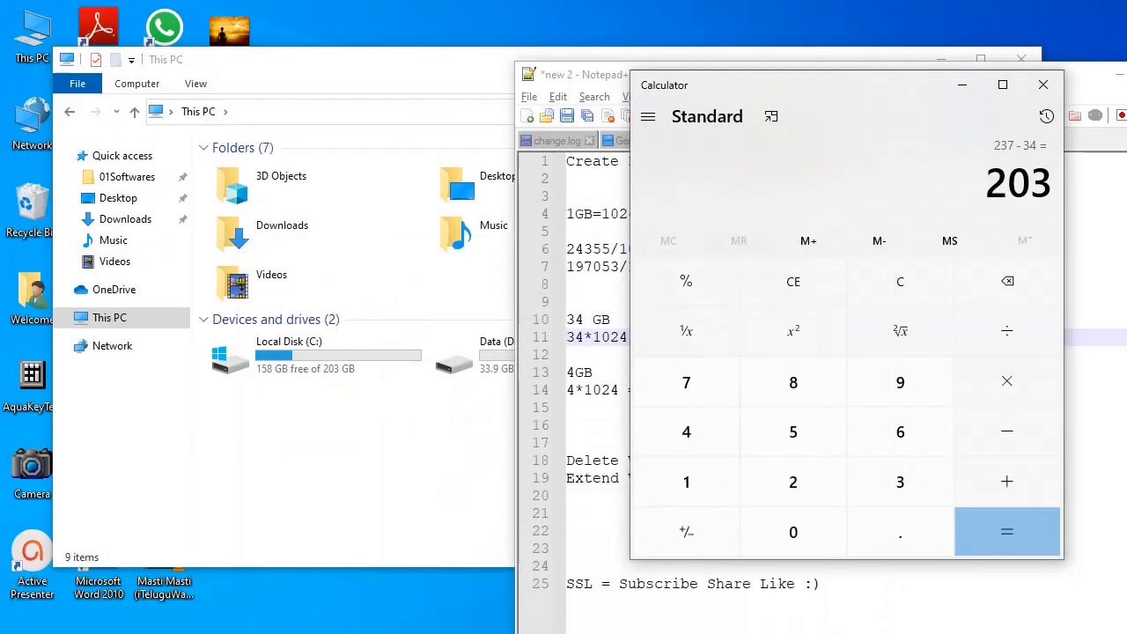
left_click(396, 435)
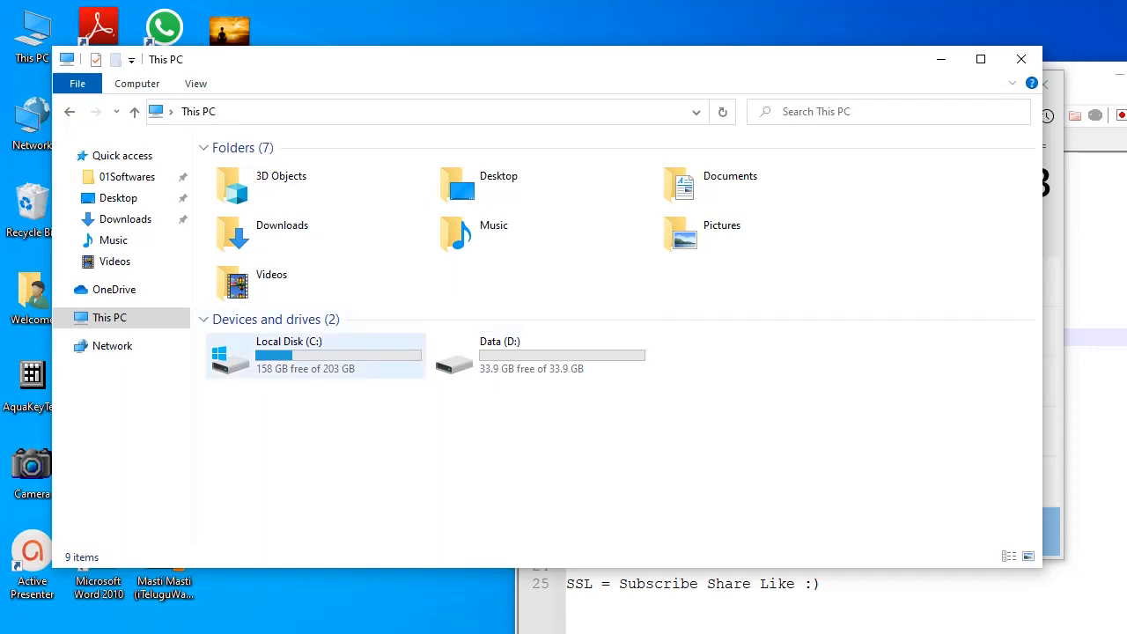
left_click(316, 355)
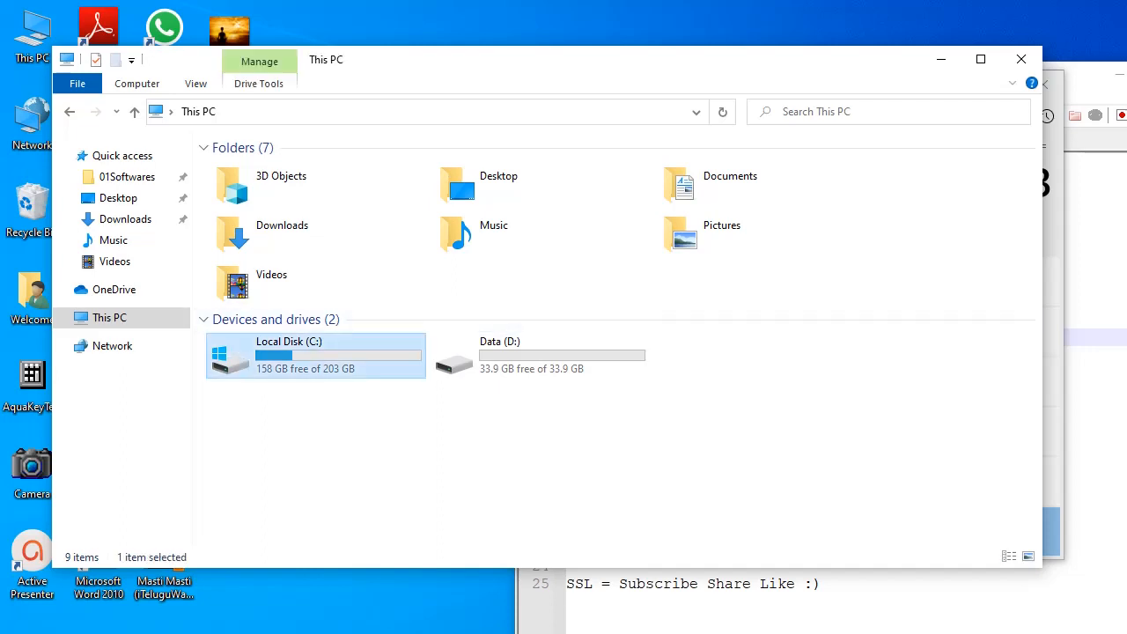
Step: Open the Data (D:) drive to check its contents, and return to This PC
left_click(539, 356)
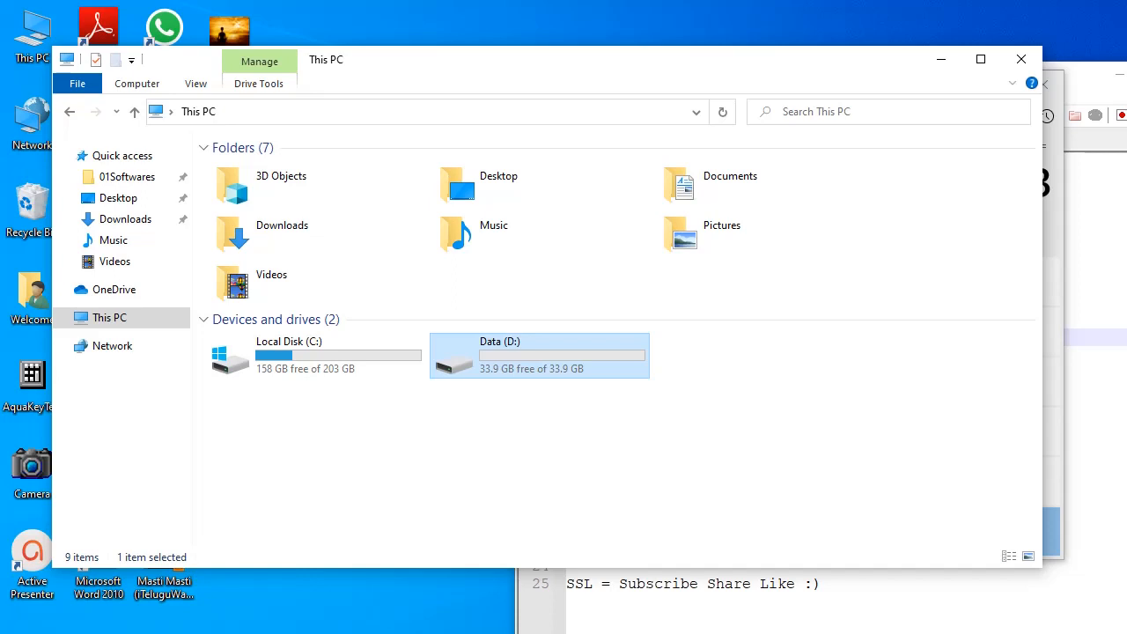
left_click(563, 449)
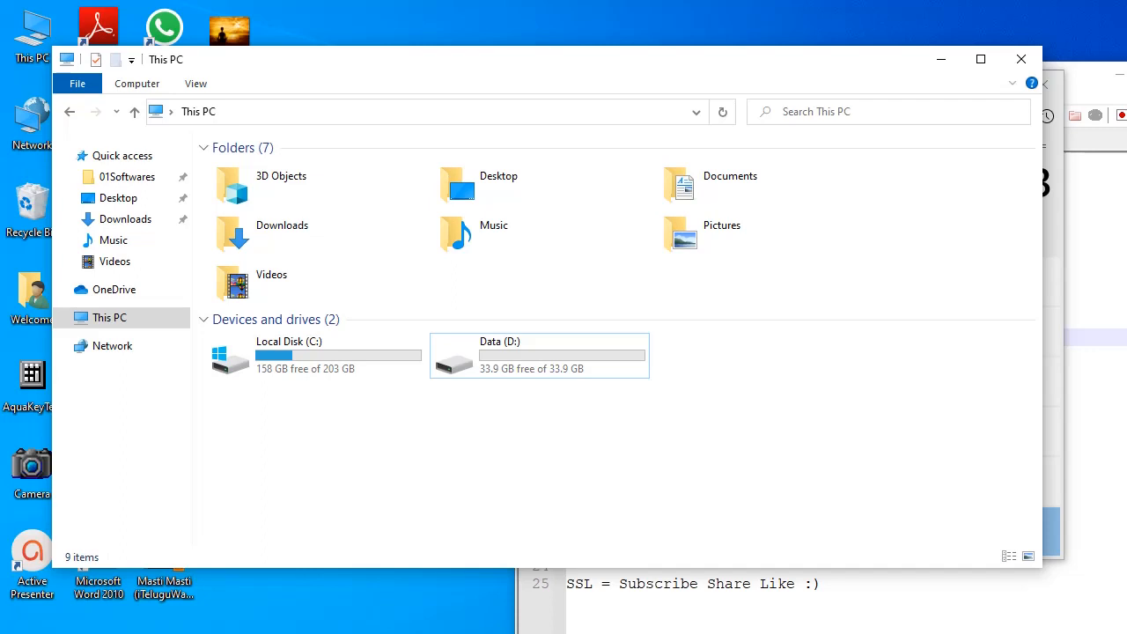
double_click(541, 356)
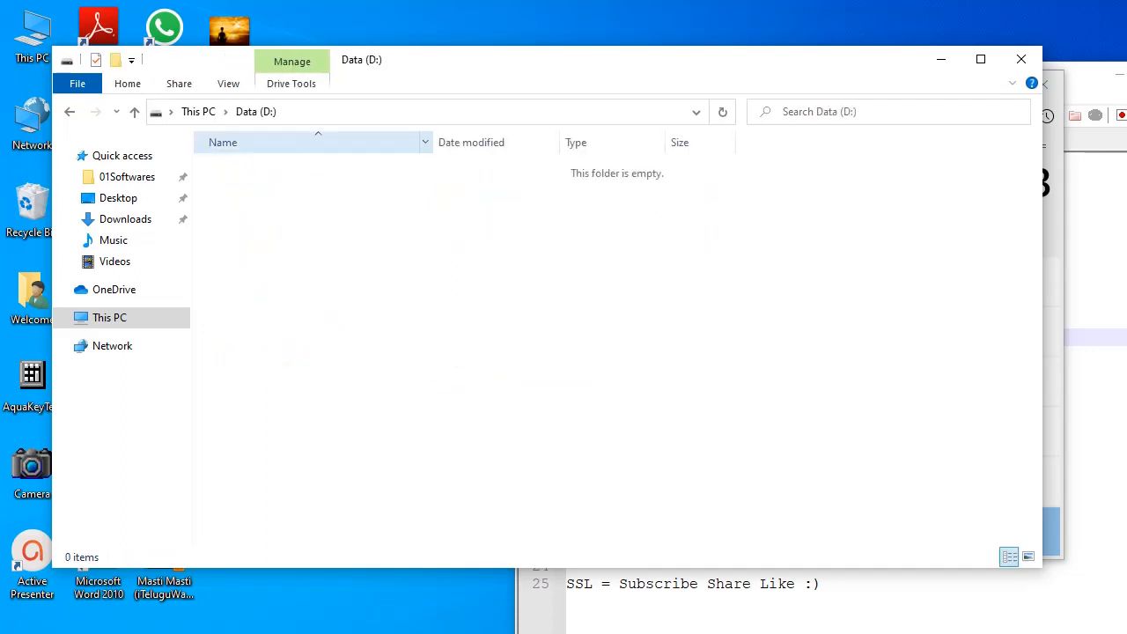
left_click(199, 111)
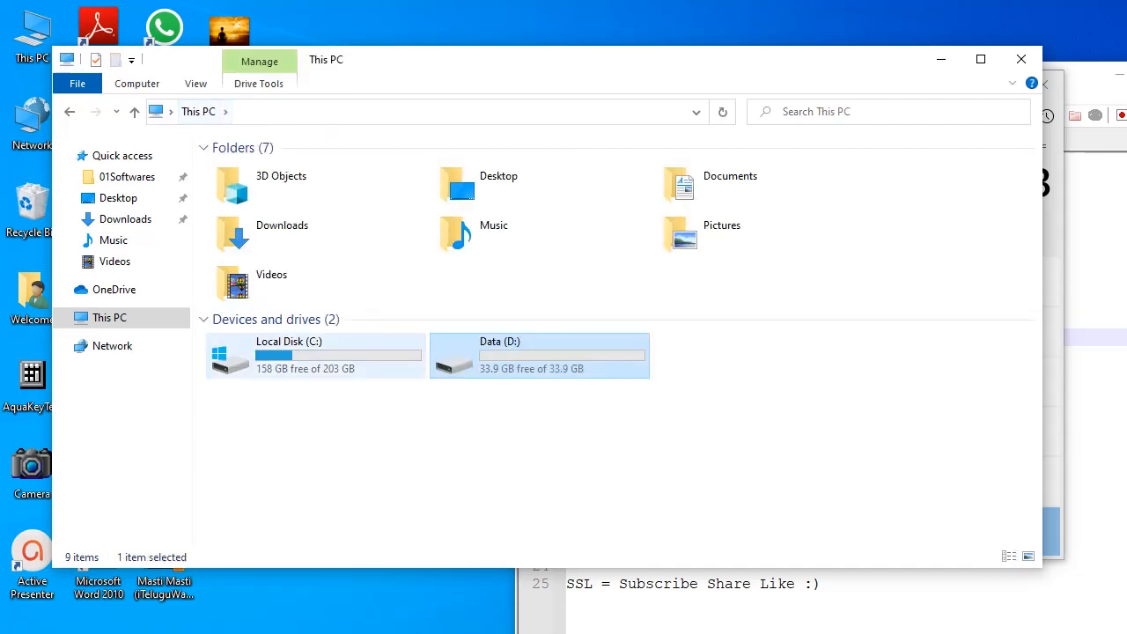
left_click(400, 450)
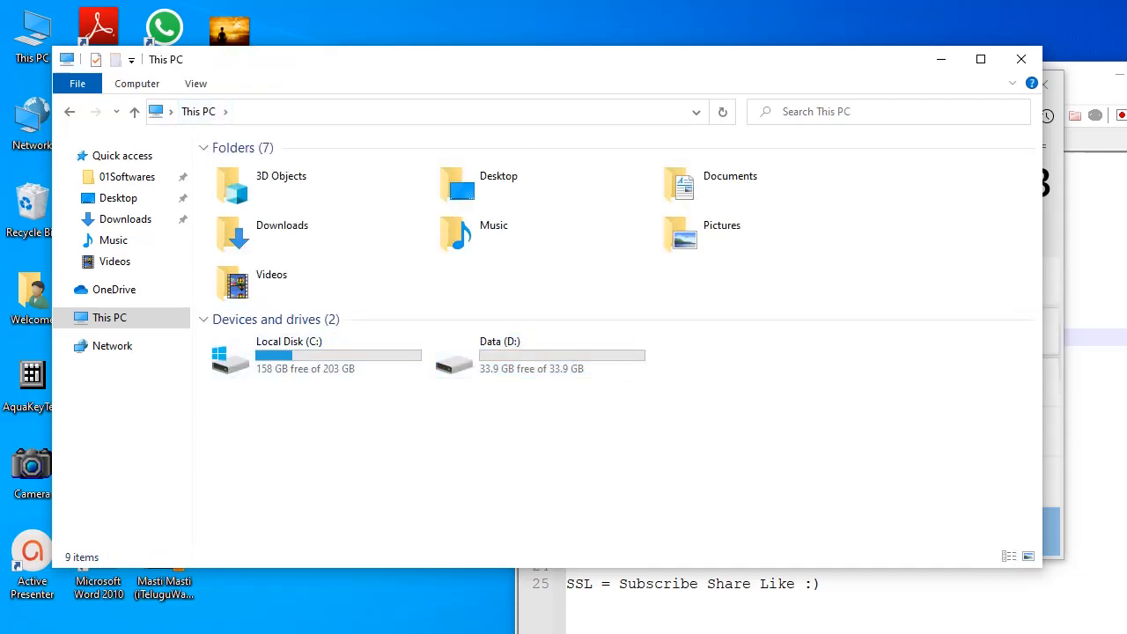
Step: Switch to Notepad++ to check the partition notes, and return to This PC in File Explorer
left_click(1092, 320)
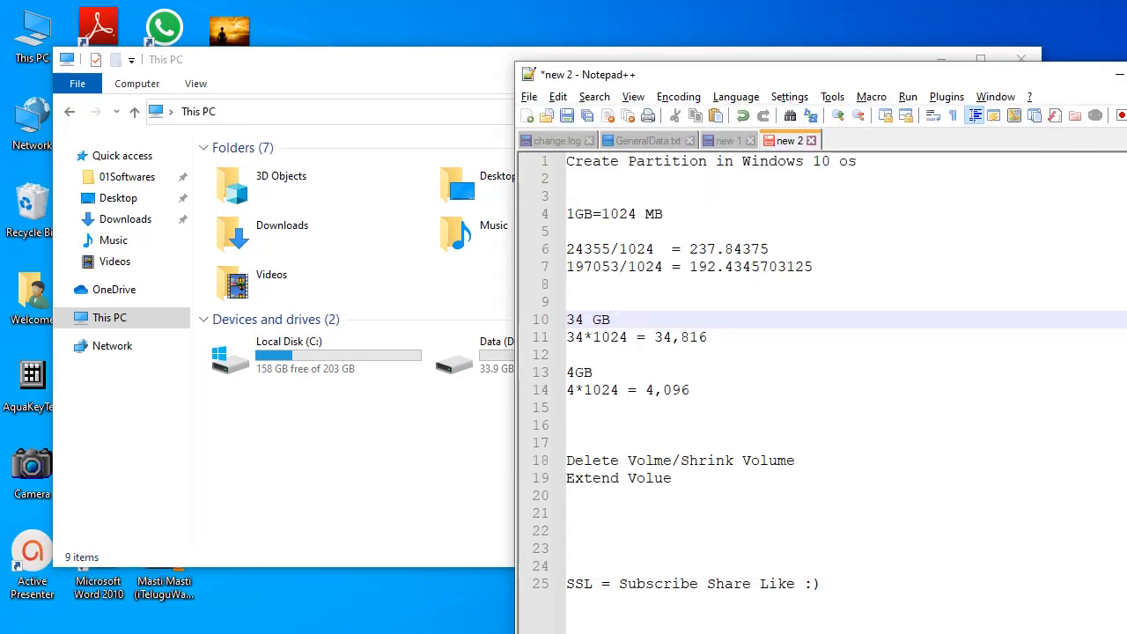
left_click(568, 408)
left_click(458, 427)
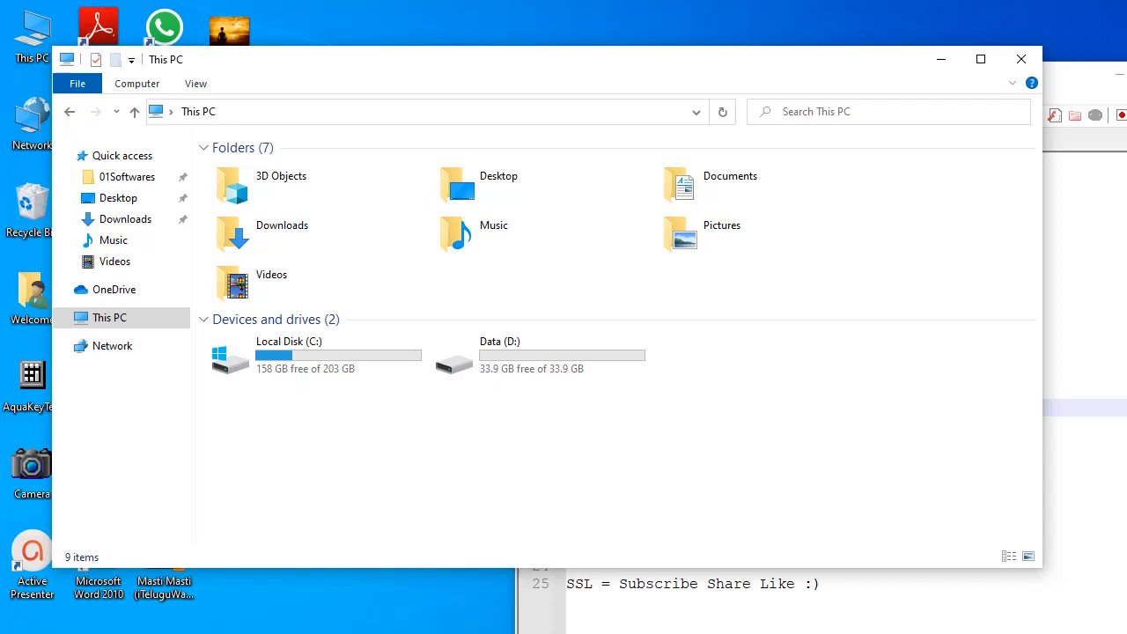
left_click(316, 355)
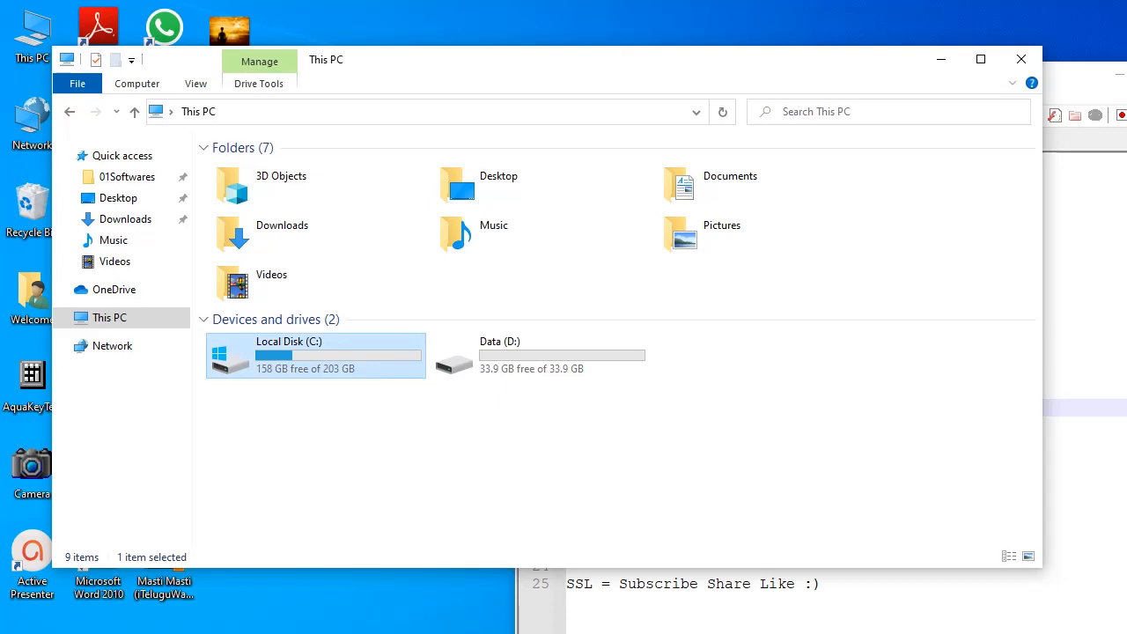
right_click(359, 354)
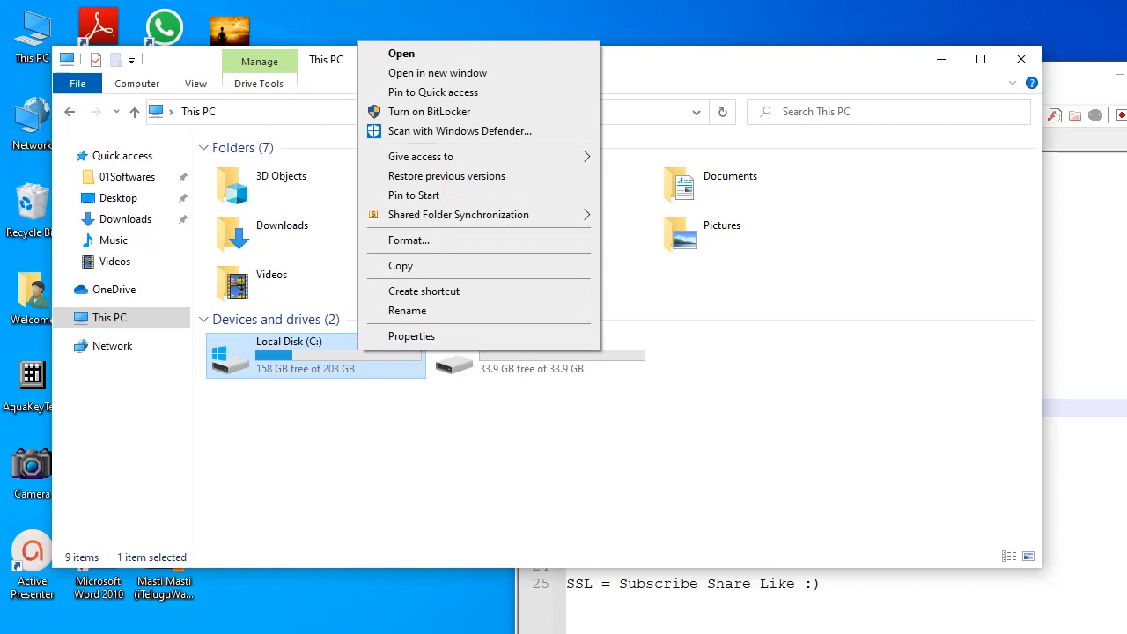
key("Escape")
left_click(335, 449)
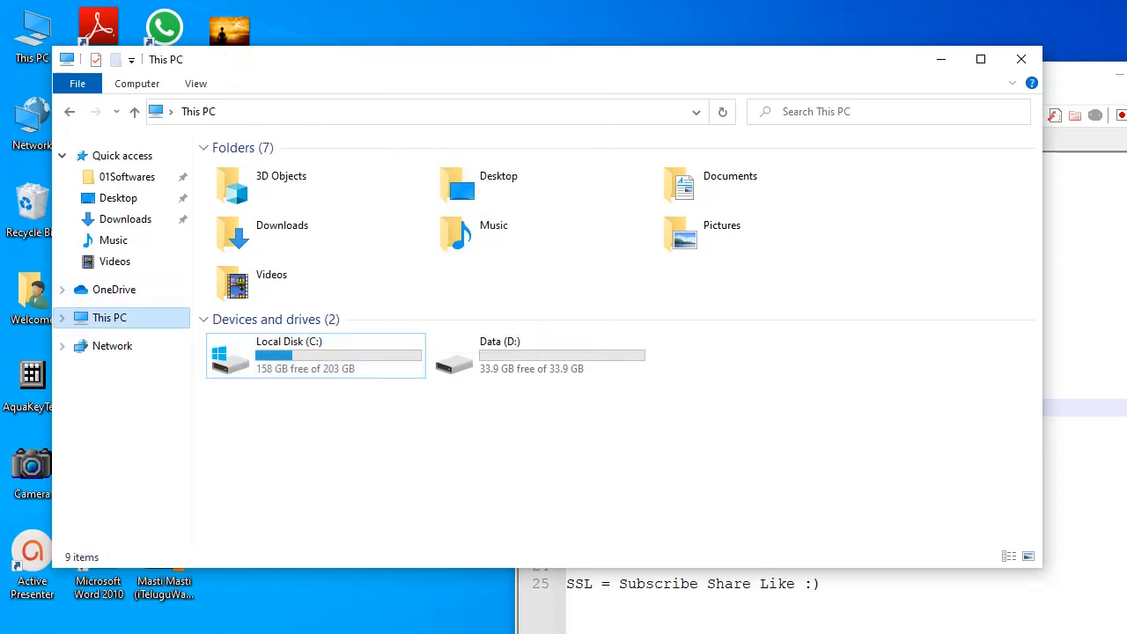
Step: Open Computer Management for This PC
right_click(110, 318)
left_click(158, 354)
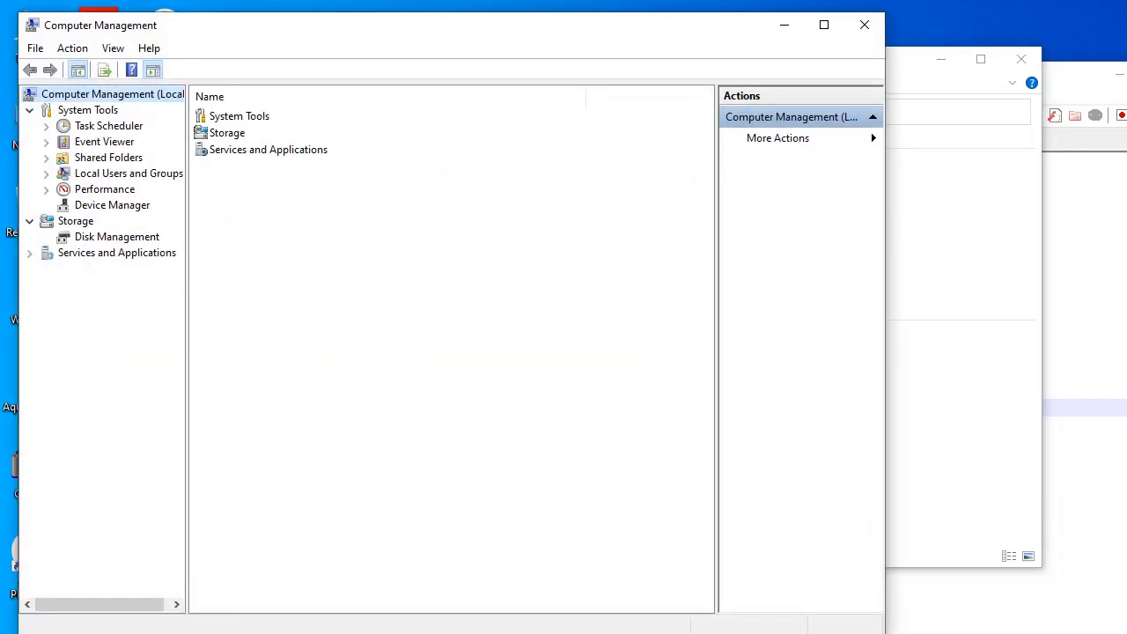
left_click(974, 633)
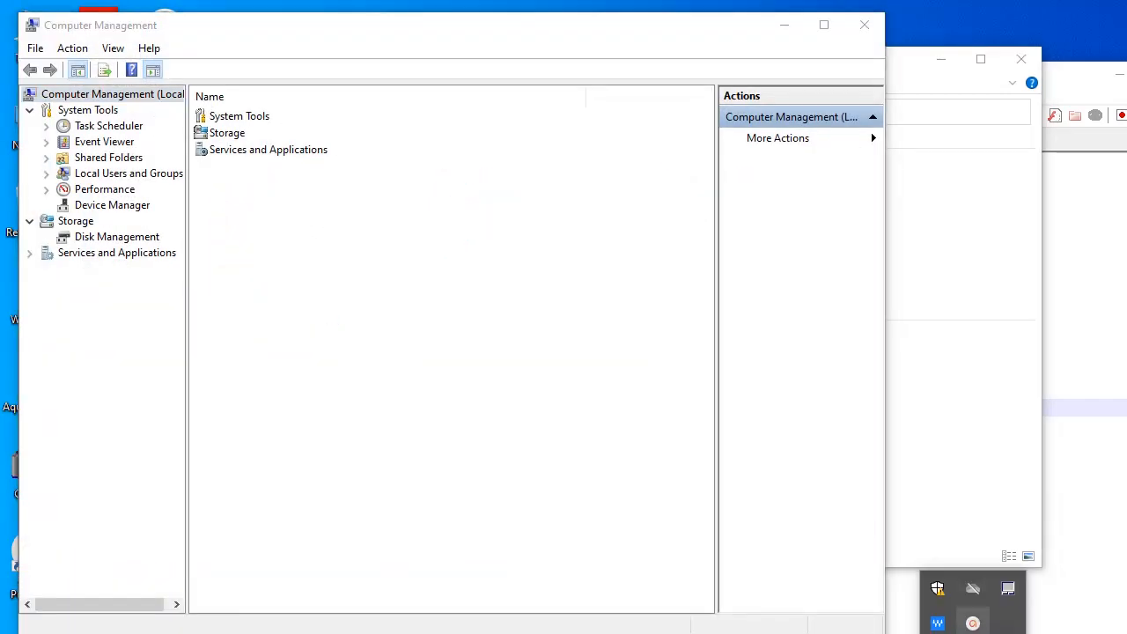
left_click(973, 622)
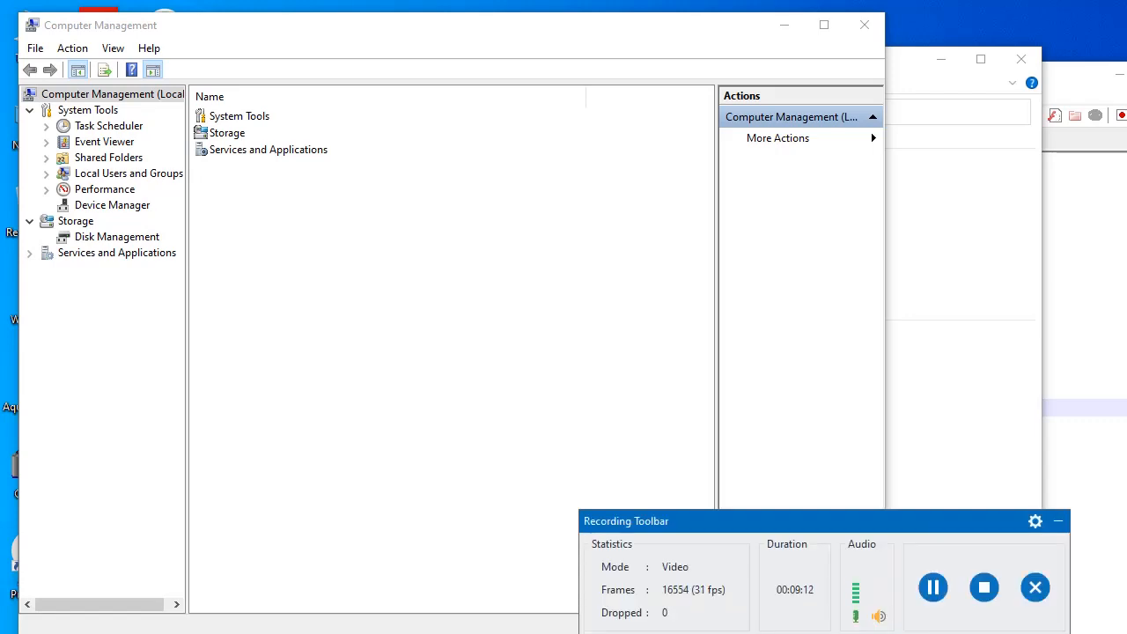
left_click(1057, 520)
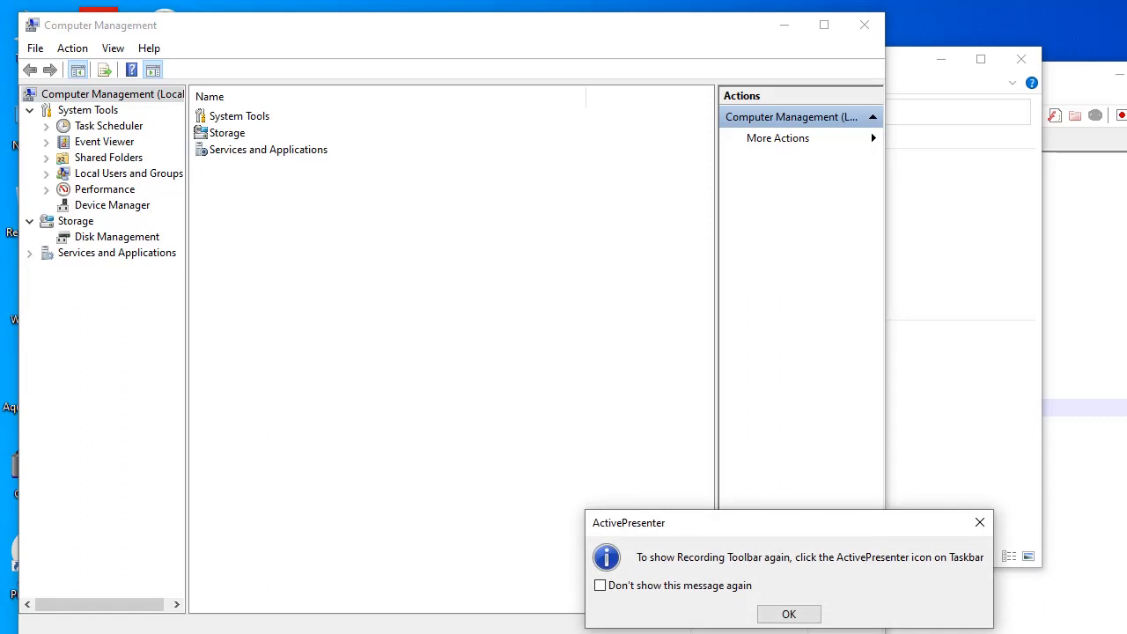
left_click(789, 614)
Step: In Disk Management, shrink the C: volume by 4096 MB, using the 4 GB conversion from the Notepad++ notes
left_click(117, 237)
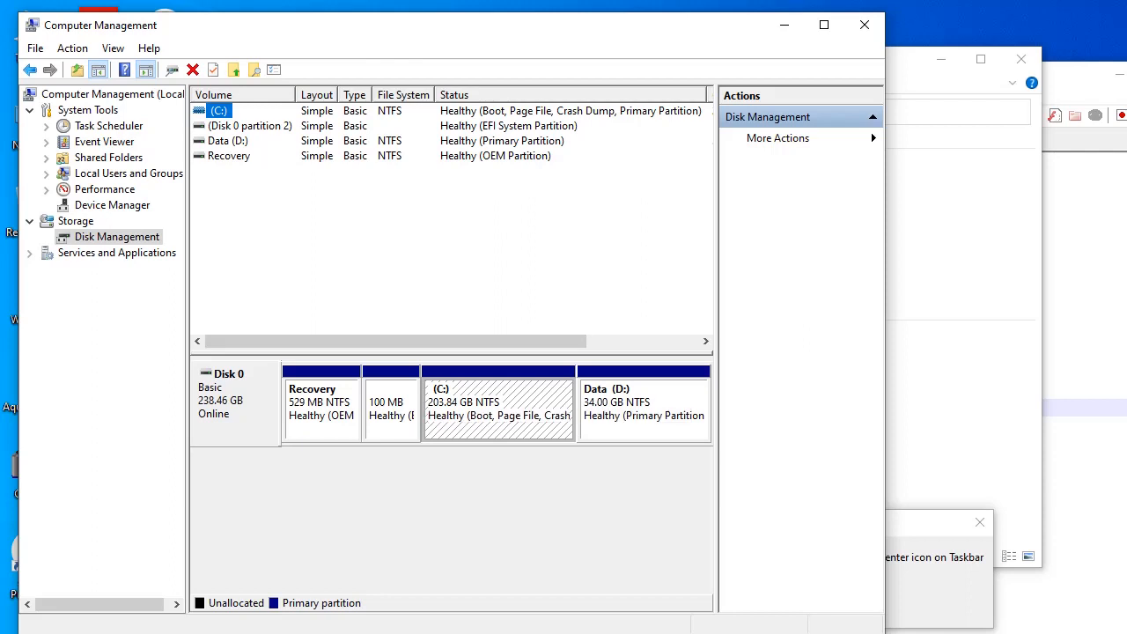
left_click(500, 410)
right_click(496, 400)
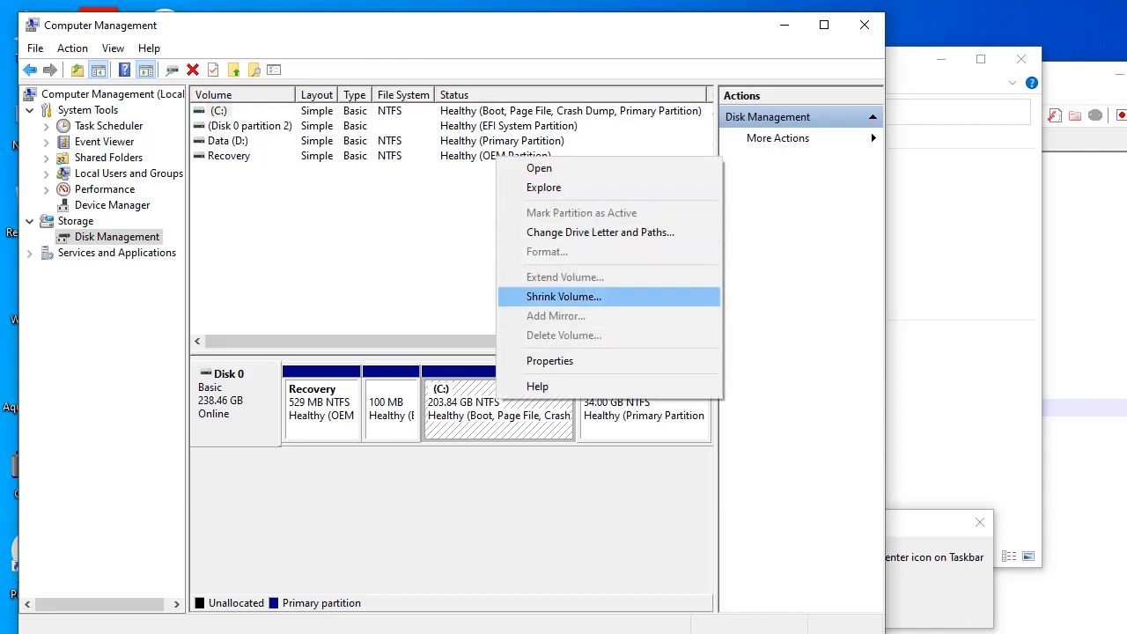
left_click(563, 297)
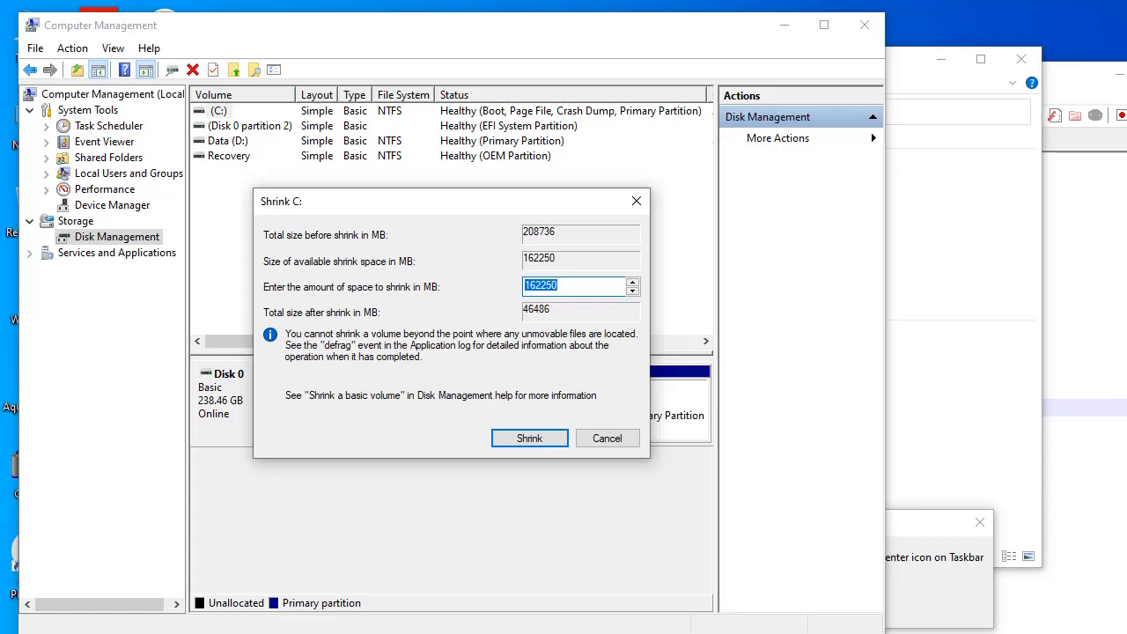
left_click(1085, 284)
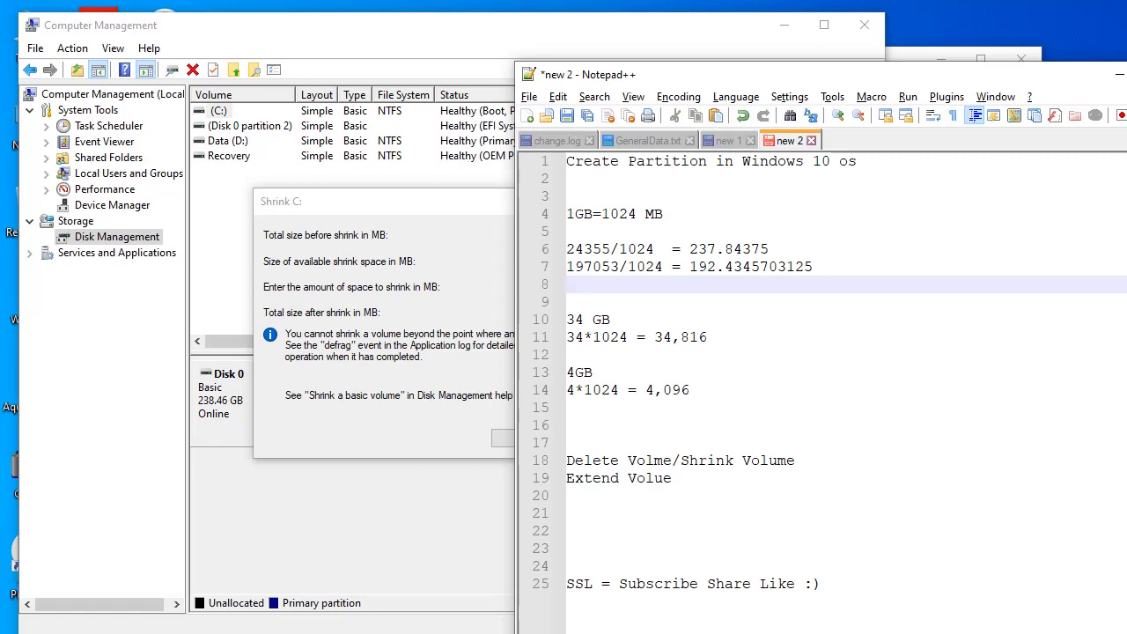
double_click(579, 372)
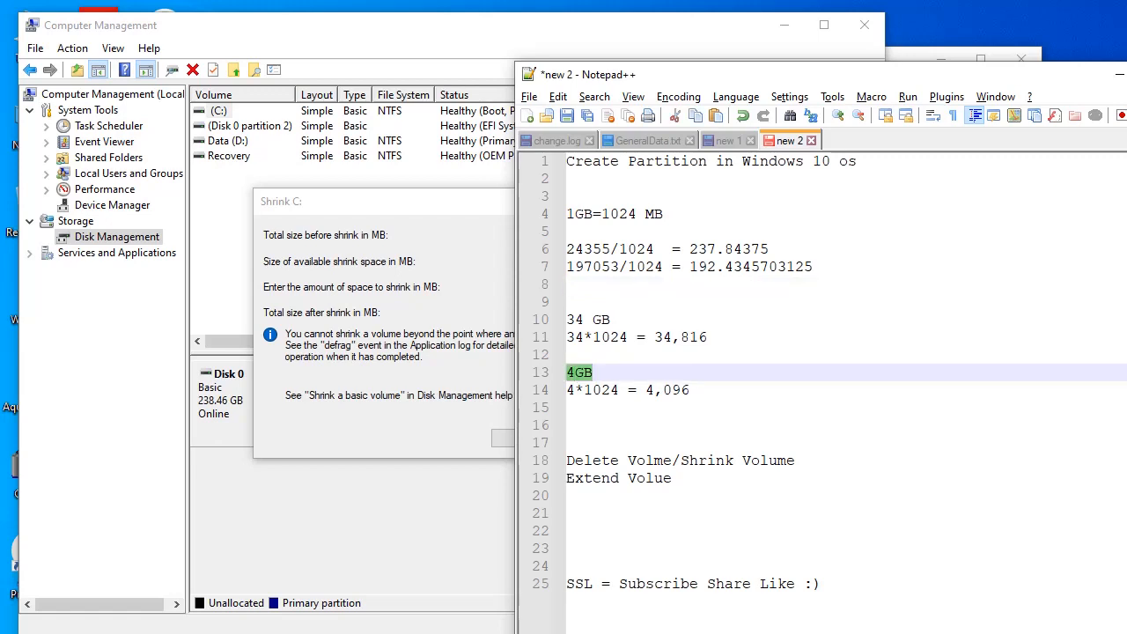
key("alt+Tab")
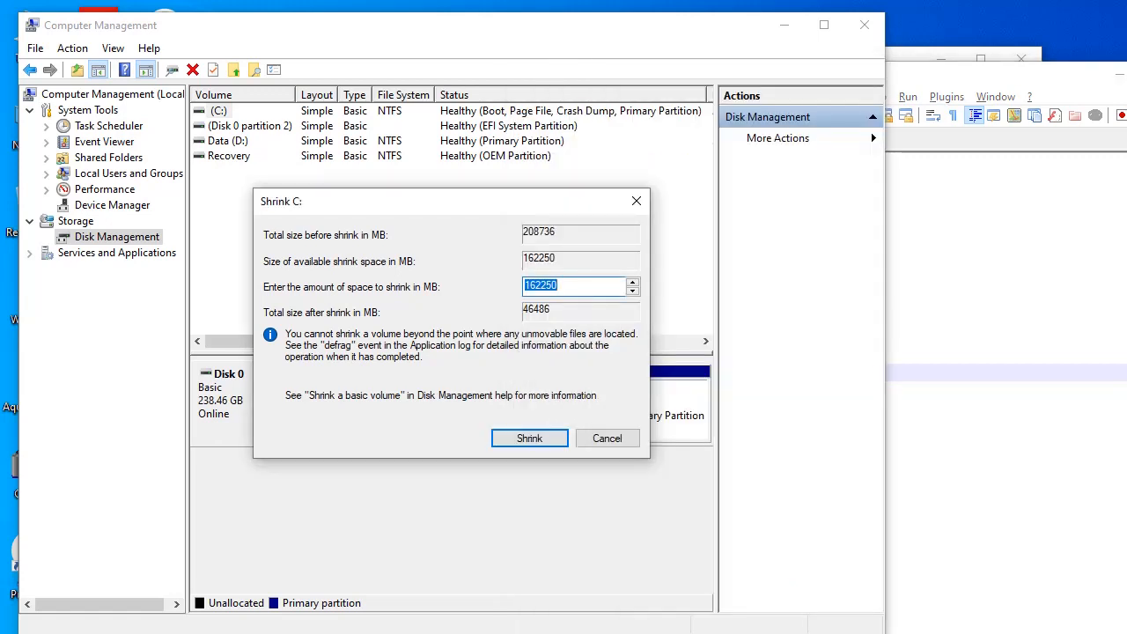
type("4096")
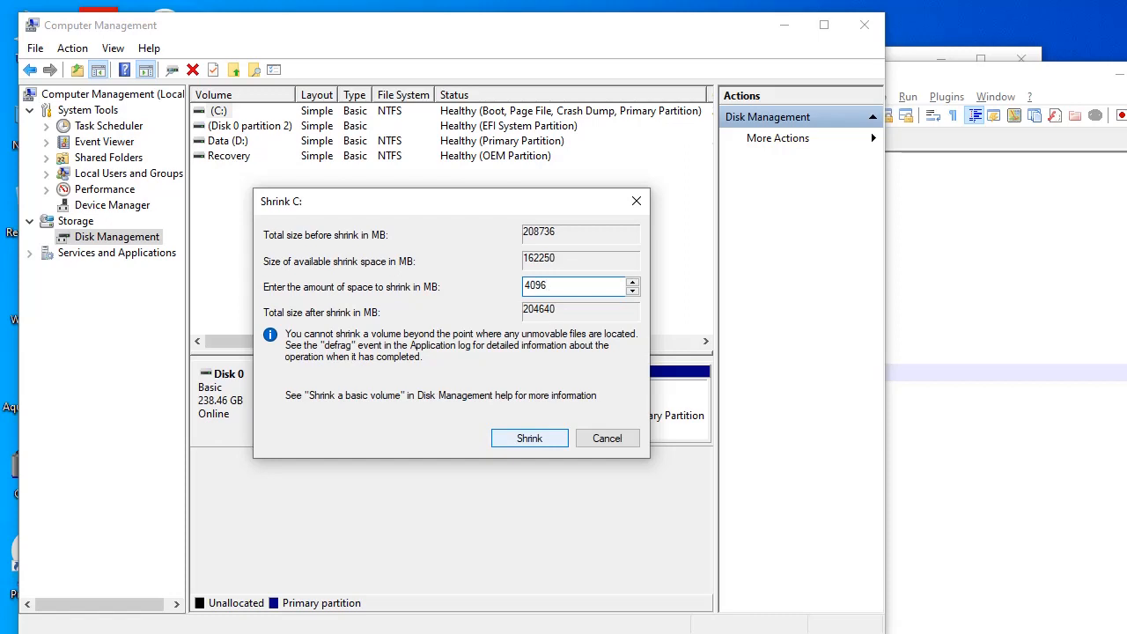
key("Return")
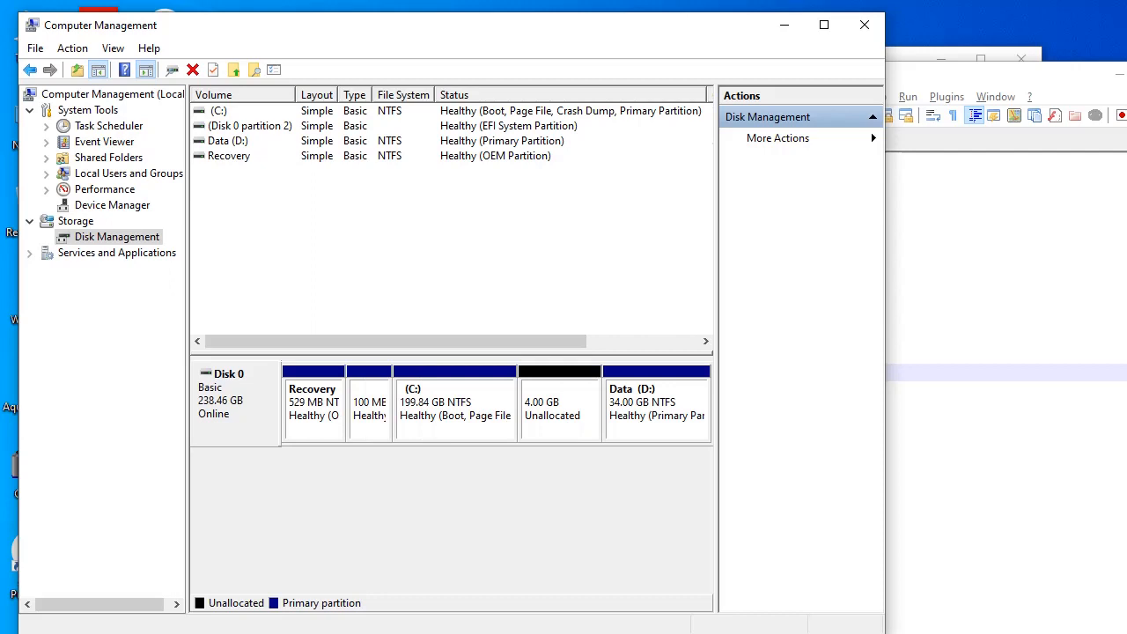
Step: Start a new simple volume in the unallocated space beside C:, keeping the volume size of 4095 MB
left_click(560, 409)
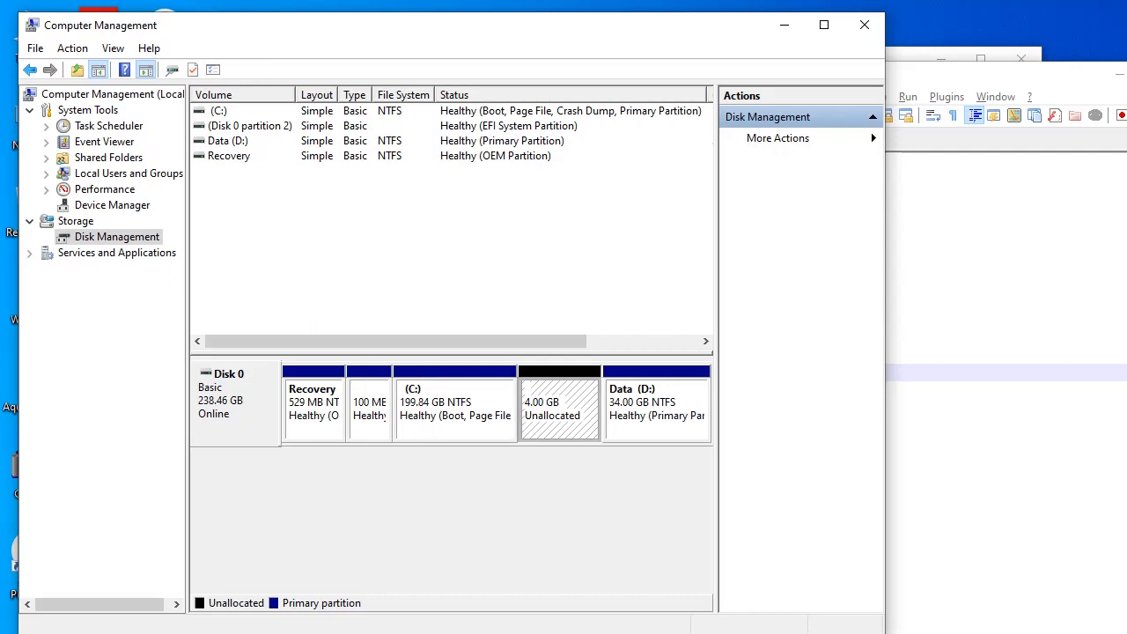
right_click(554, 404)
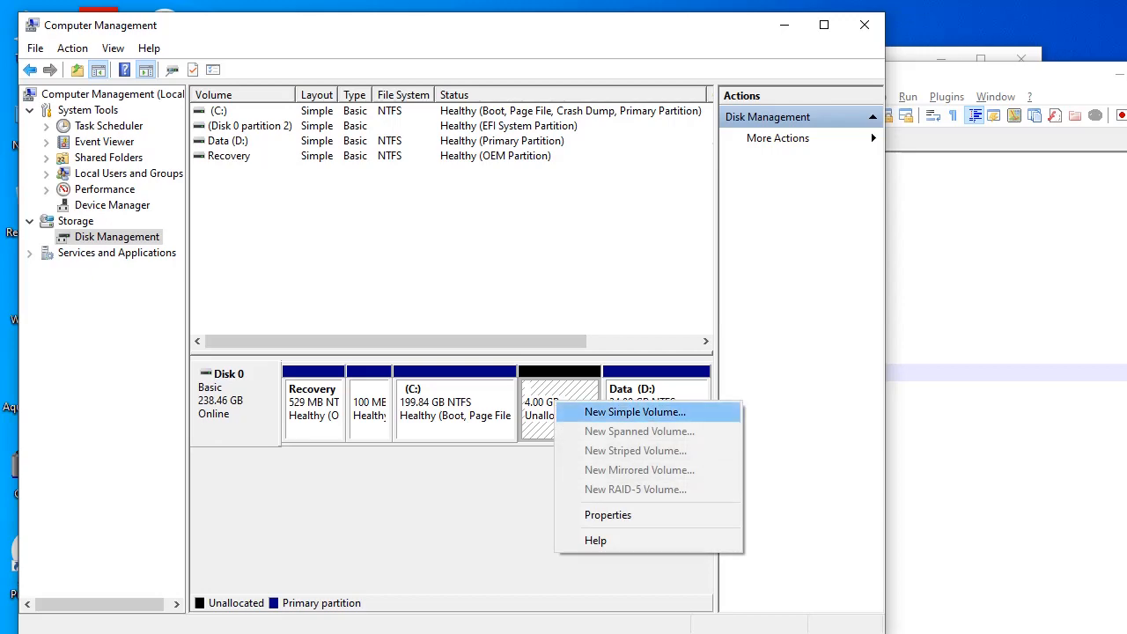
left_click(634, 412)
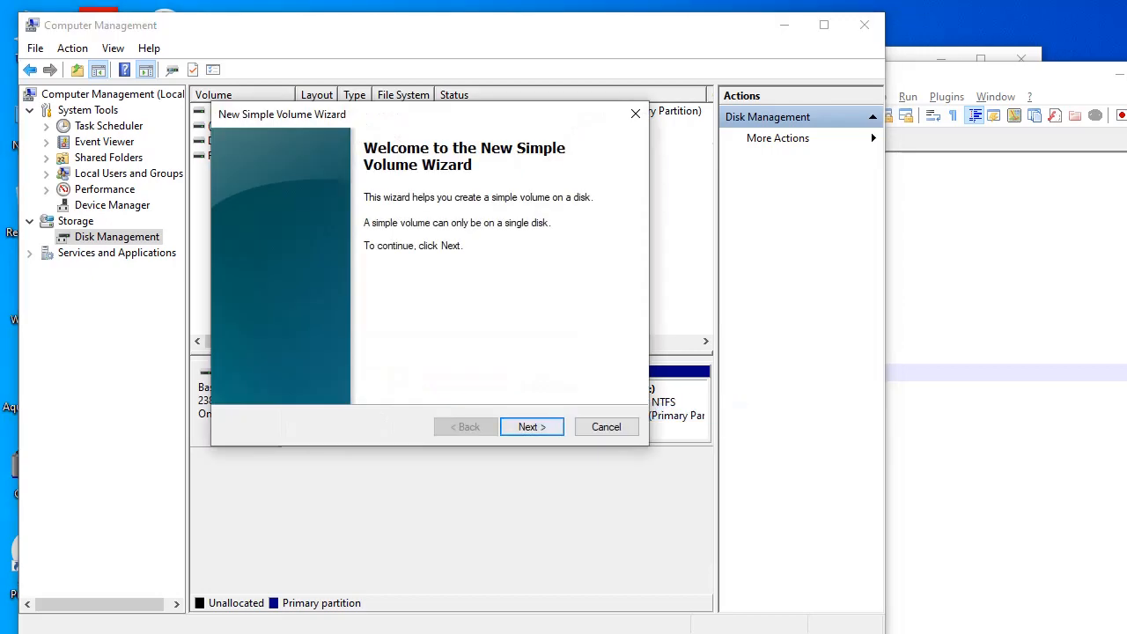
left_click(532, 427)
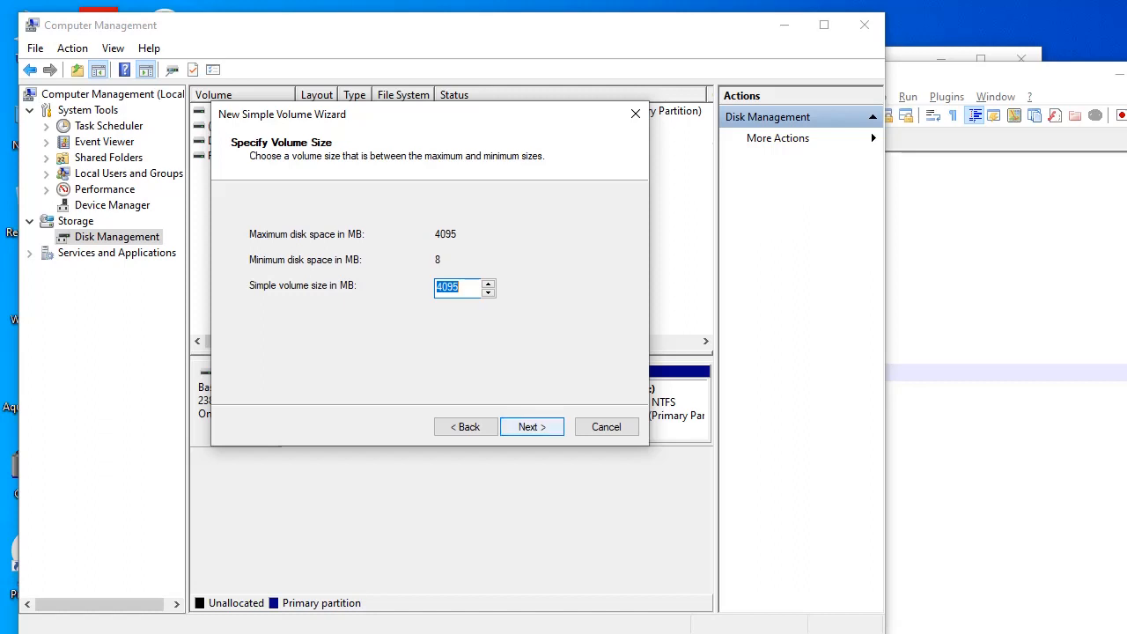
key("Return")
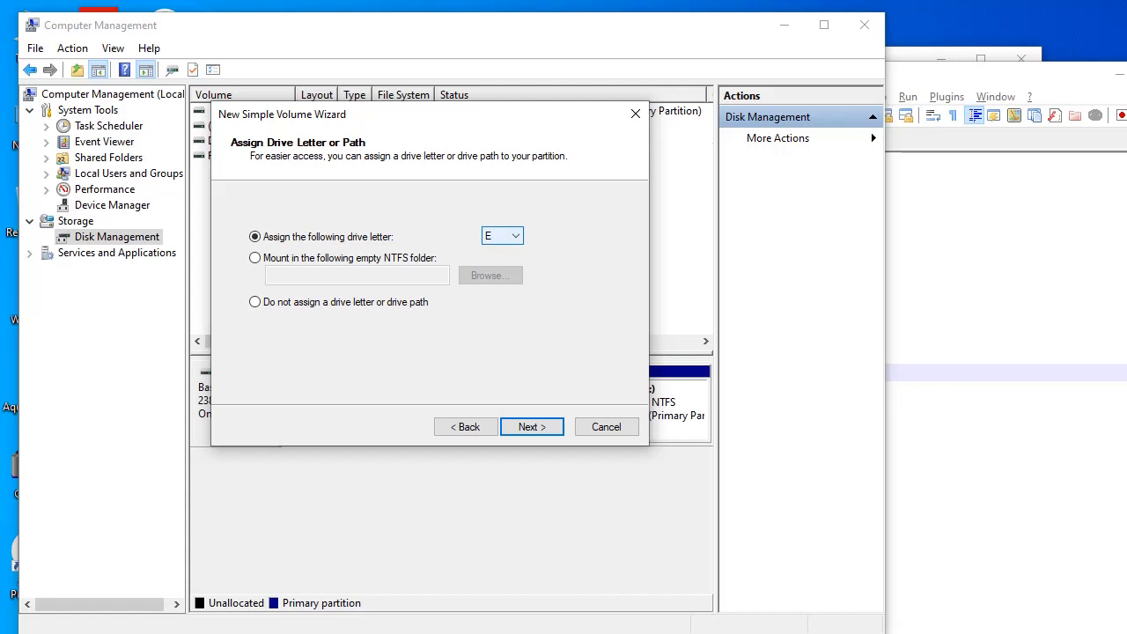
Step: Keep drive letter E, the NTFS quick format, default allocation unit size and label New Volume, and finish creating the volume
left_click(502, 236)
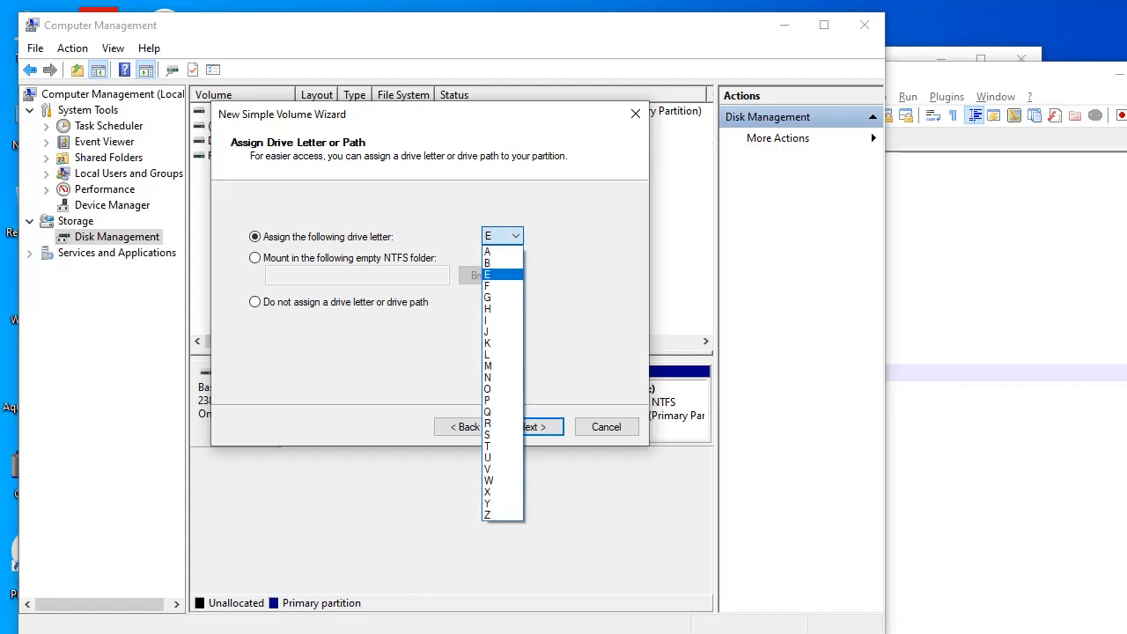
left_click(502, 236)
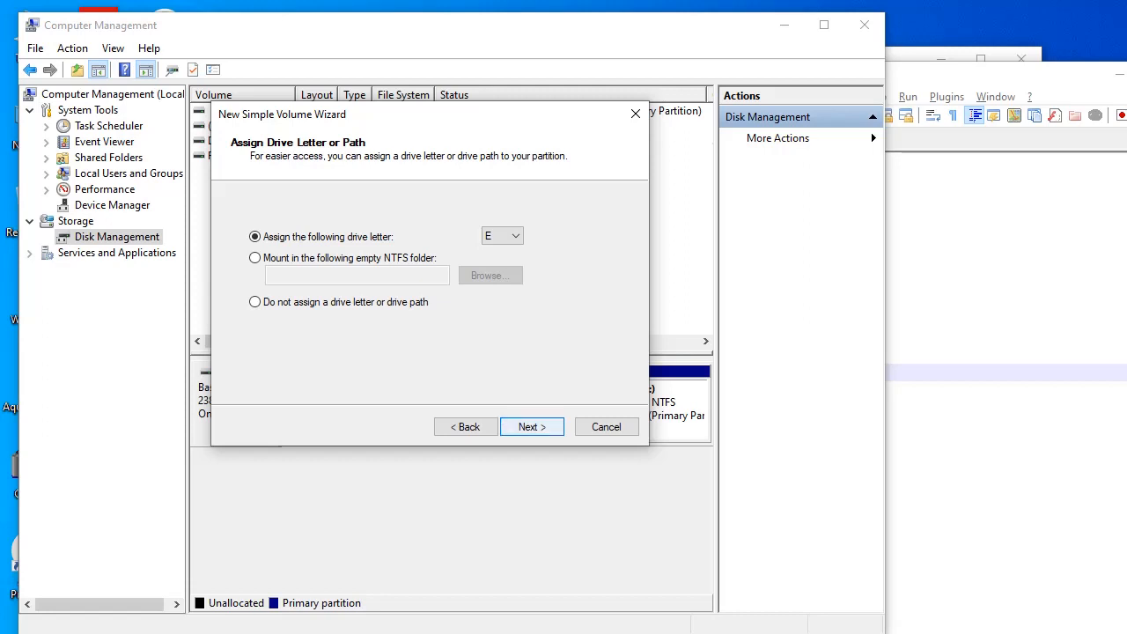
left_click(532, 426)
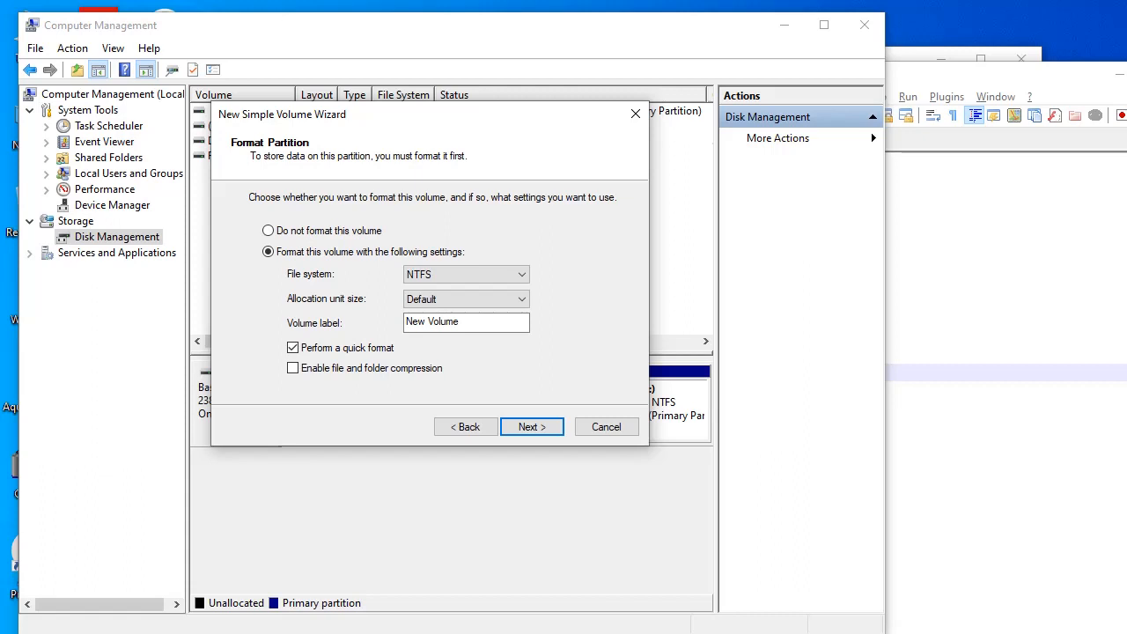
left_click(532, 427)
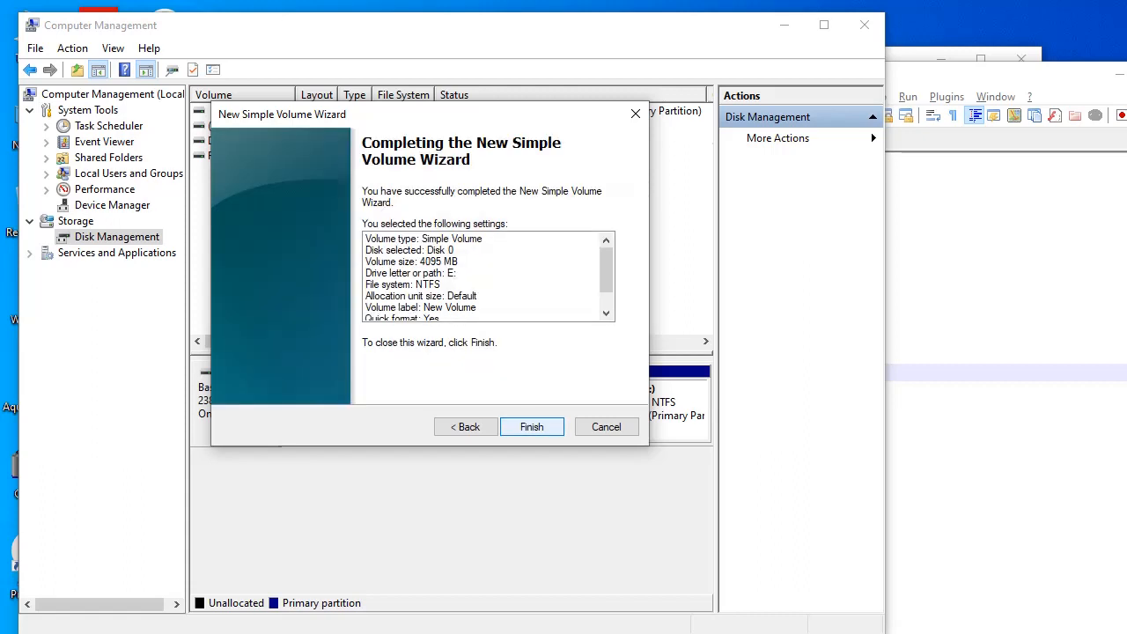
left_click(532, 426)
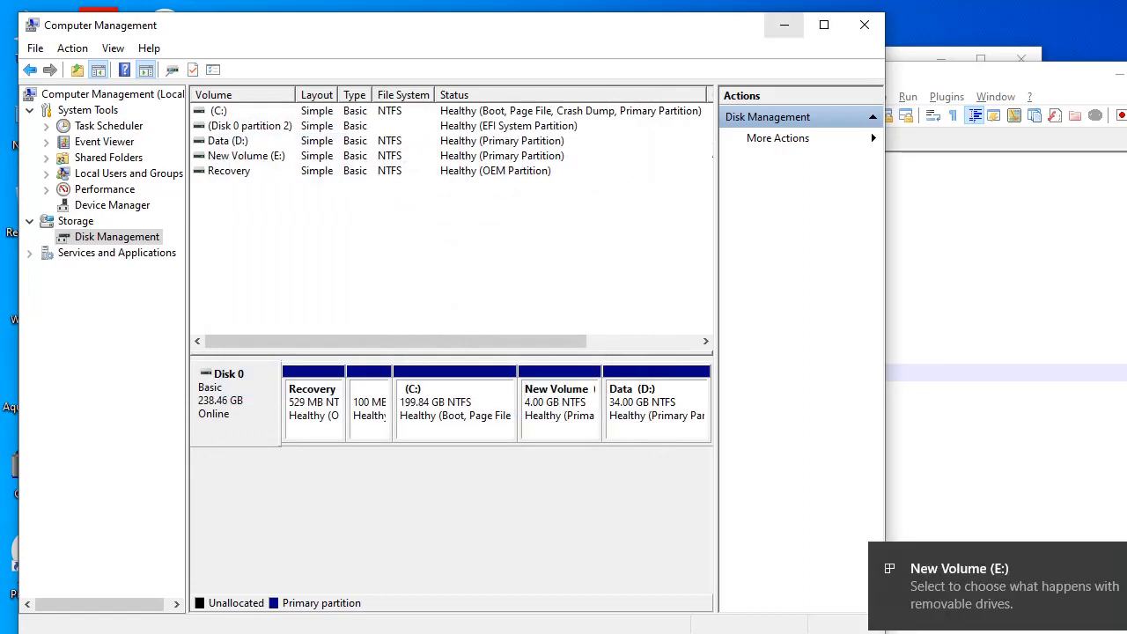
Step: Enlarge Computer Management to check the volume capacities, restore the window, and switch to the Notepad++ notes
left_click(824, 25)
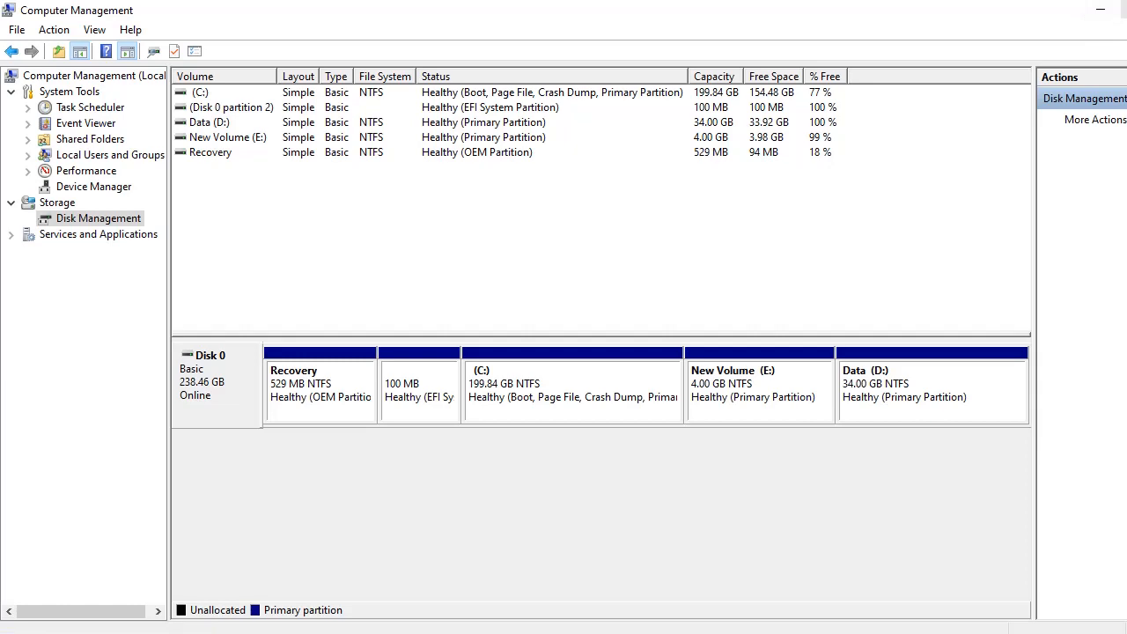
left_click(1124, 8)
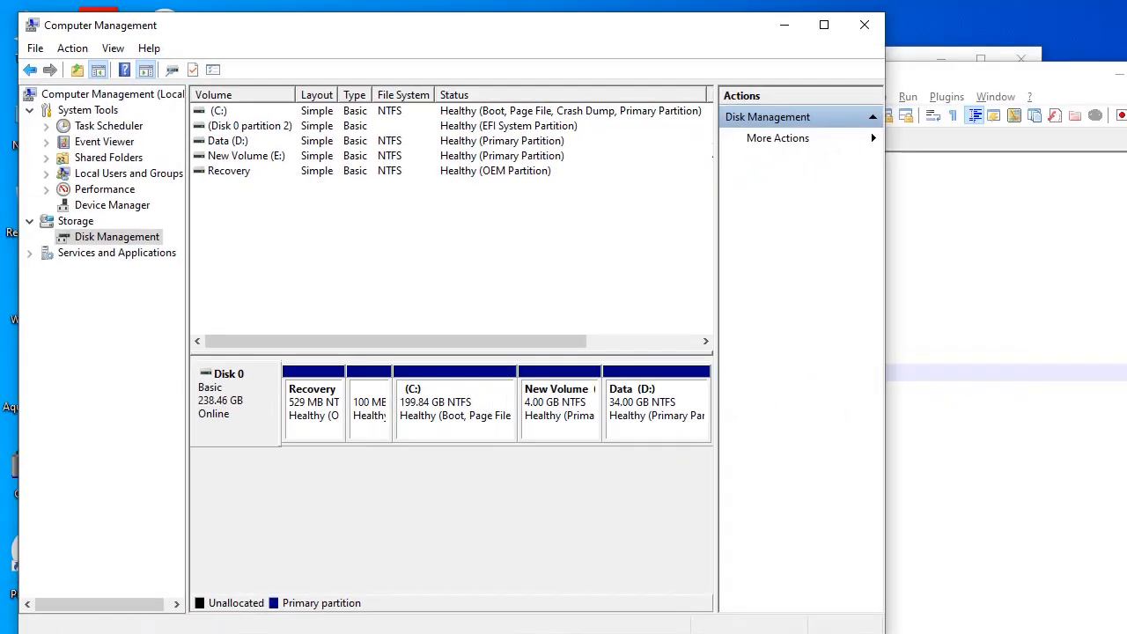
key("alt+Tab")
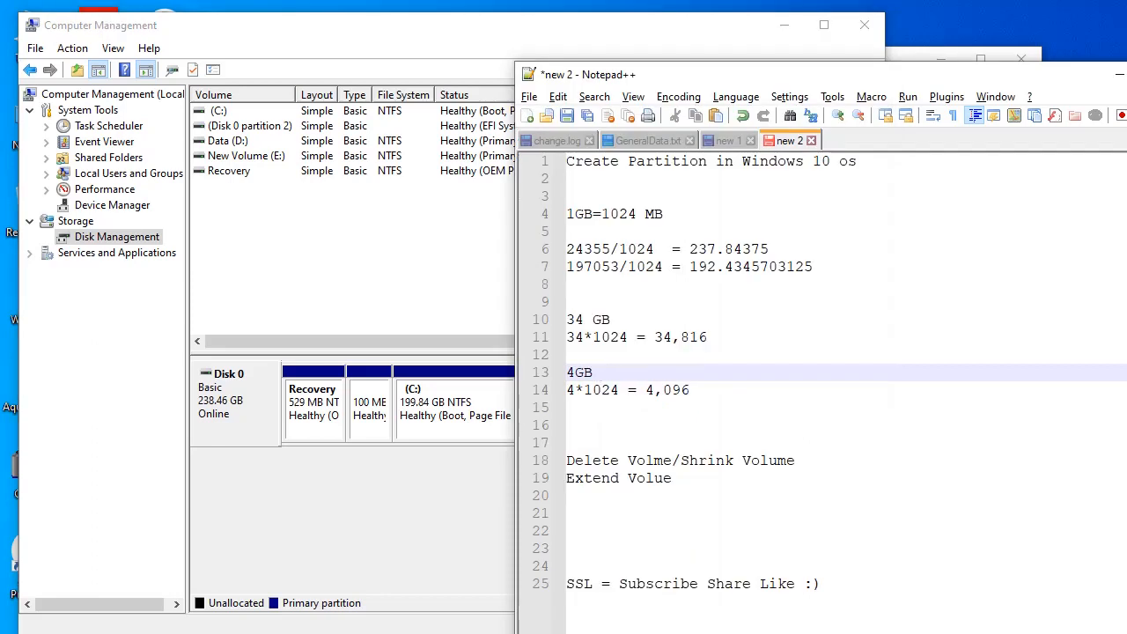
Step: In the Notepad++ notes, remove "/Shrink Volume" from line 18 so it reads "Delete Volme"
left_click(734, 461)
key("BackSpace")
key("BackSpace")
key("BackSpace")
key("BackSpace")
key("BackSpace")
key("BackSpace")
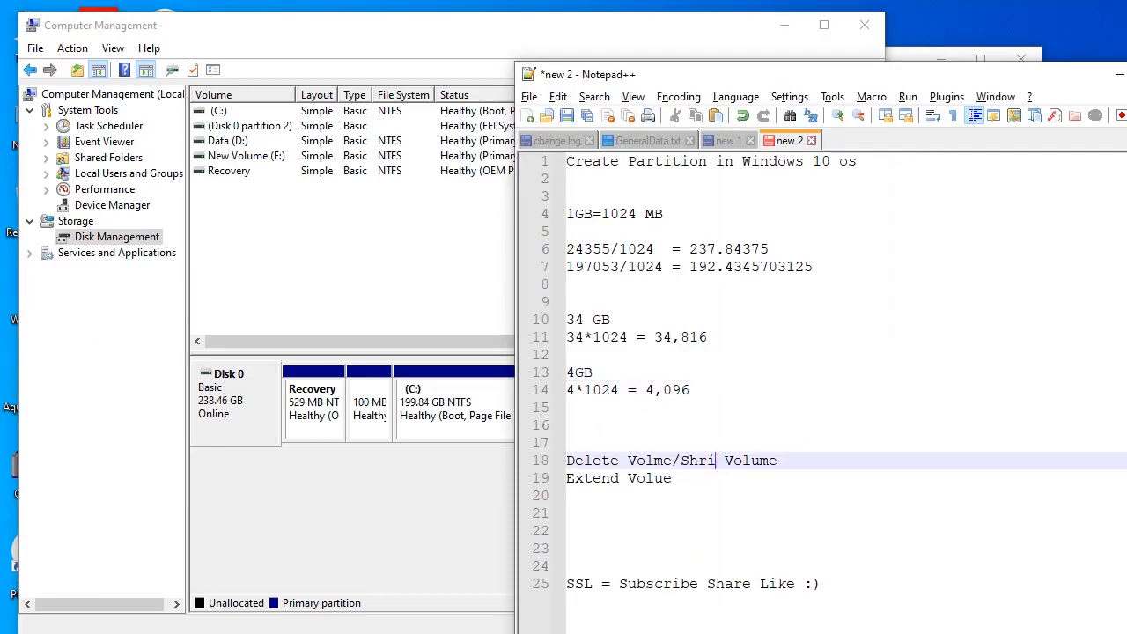
key("Delete")
key("Delete")
key("Delete")
key("Delete")
key("Delete")
key("Delete")
key("Delete")
key("BackSpace")
Step: Switch to Computer Management and delete the New Volume (E:) partition, accepting the erasure of its data
left_click(423, 511)
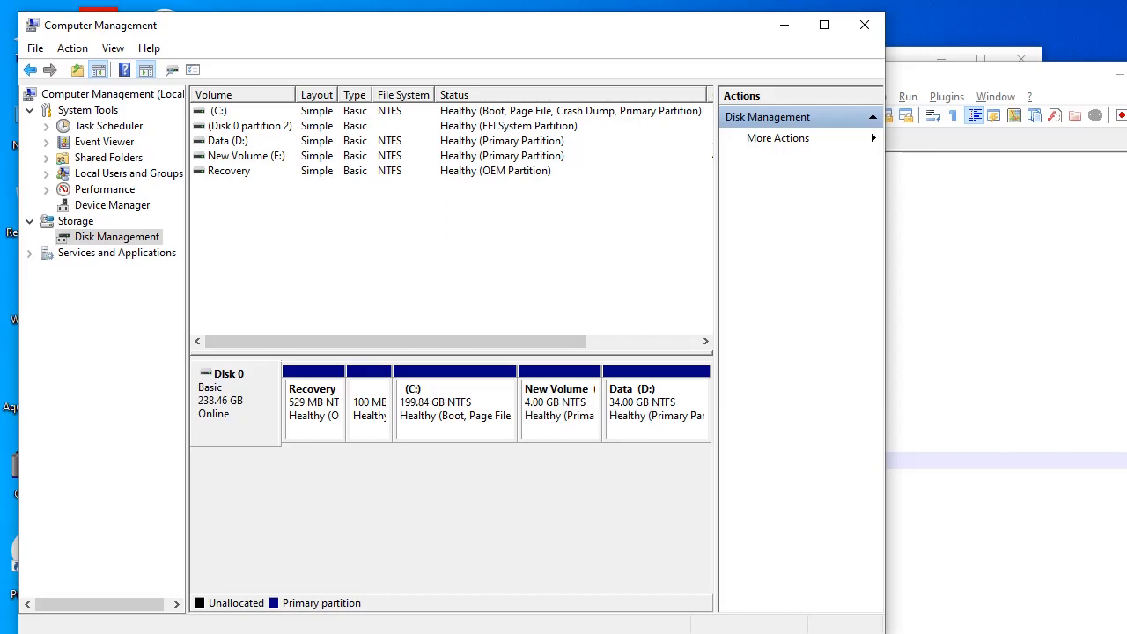
left_click(560, 416)
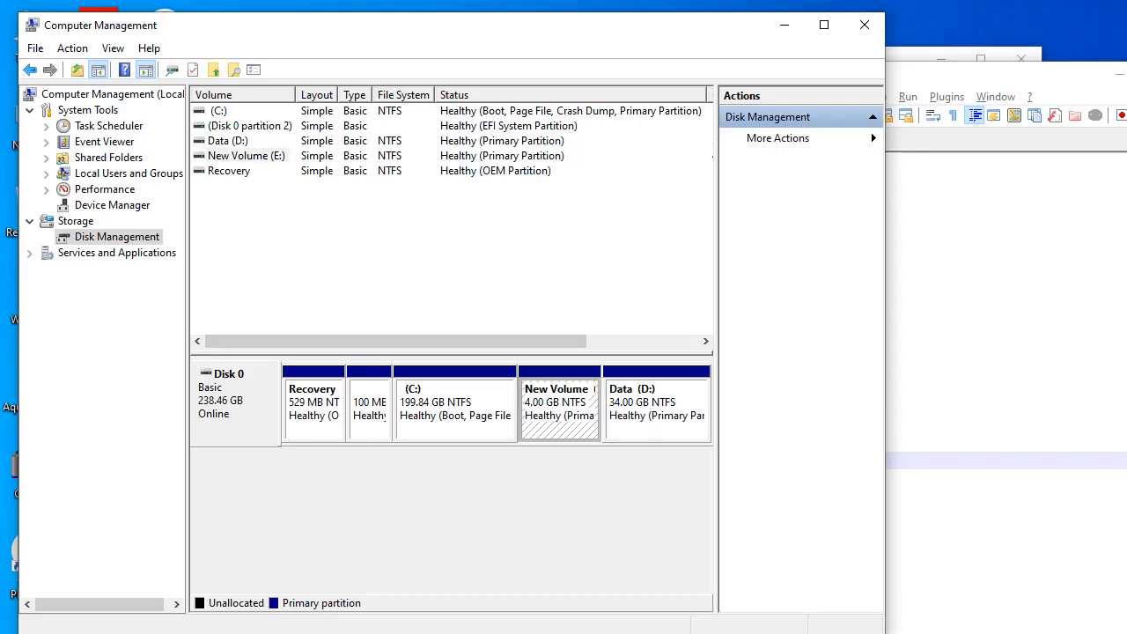
right_click(560, 407)
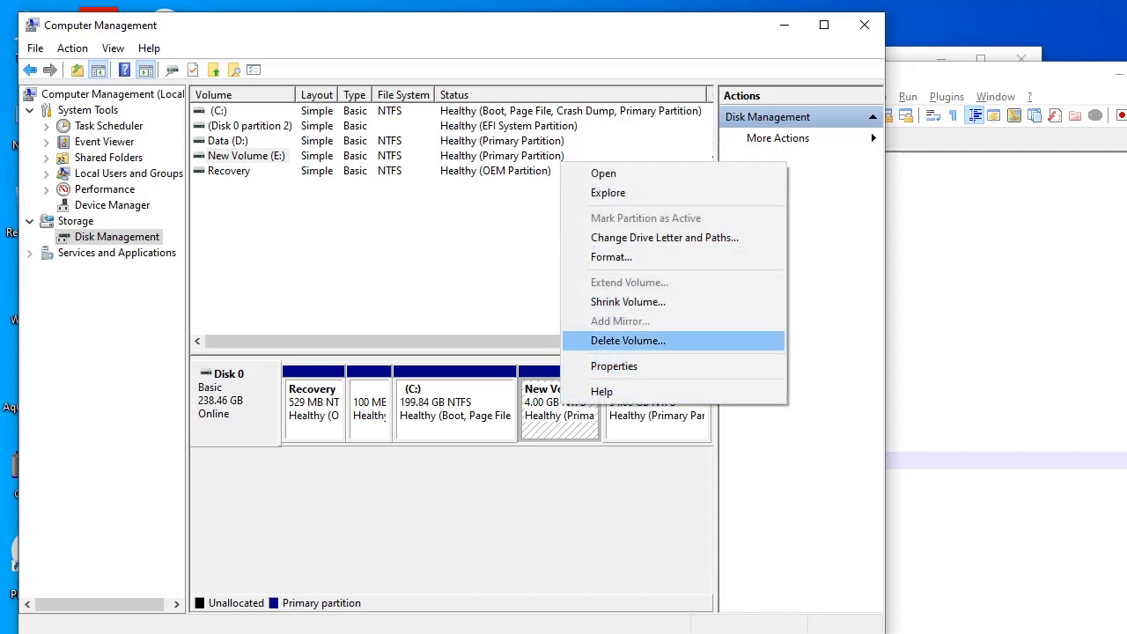
key("Return")
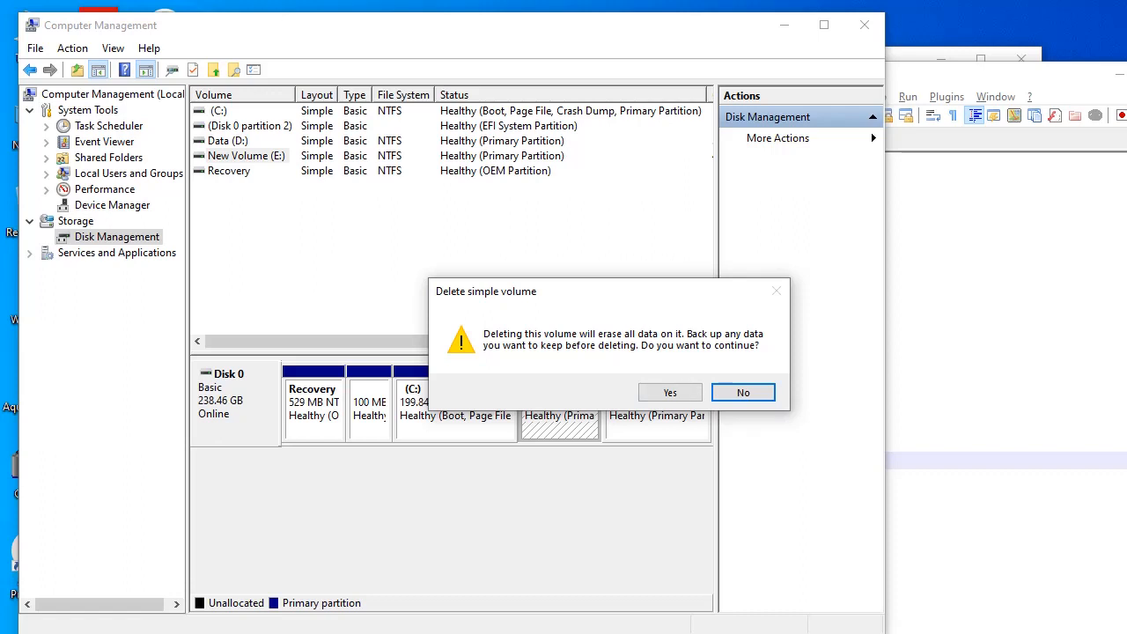
left_click(670, 391)
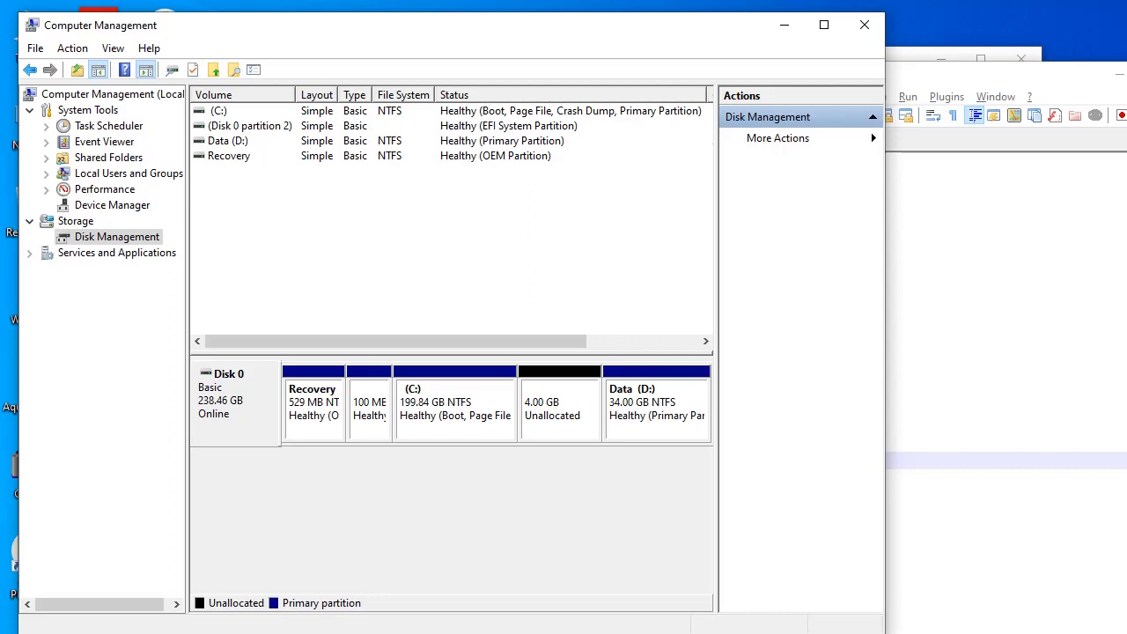
Step: Extend the C: volume into the adjacent unallocated space on Disk 0, using the full 4095 MB
left_click(560, 410)
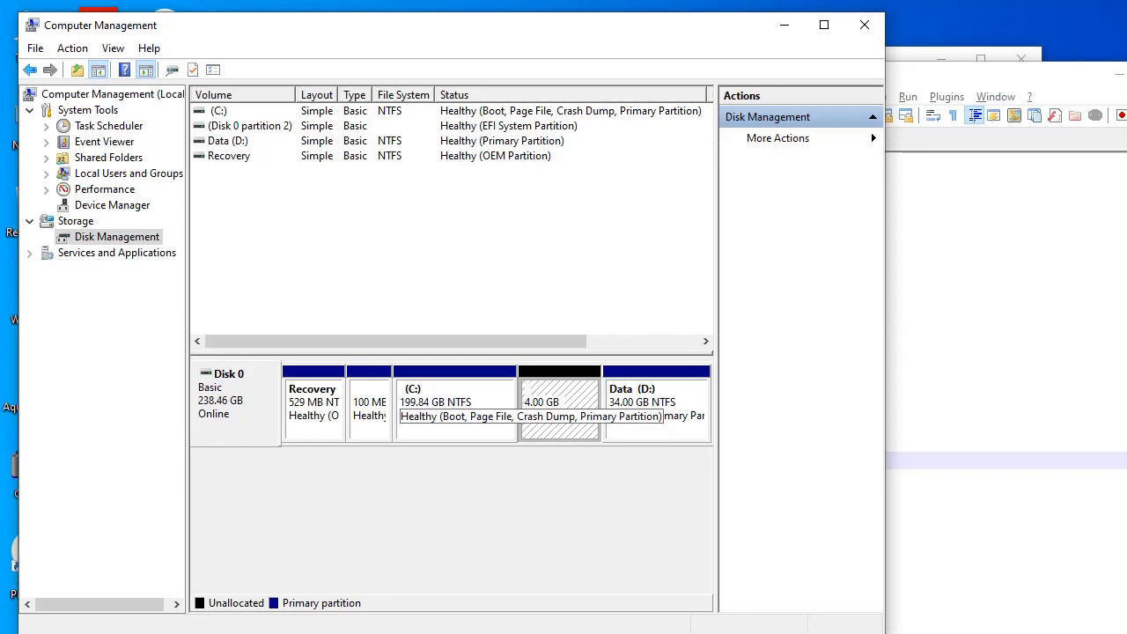
right_click(473, 395)
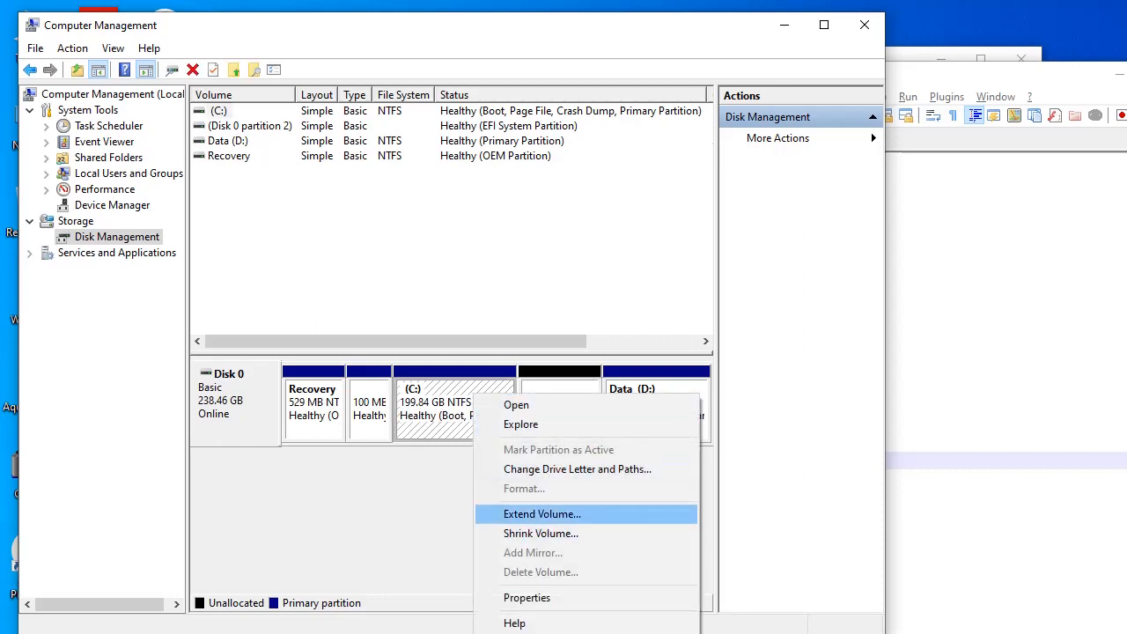
left_click(542, 515)
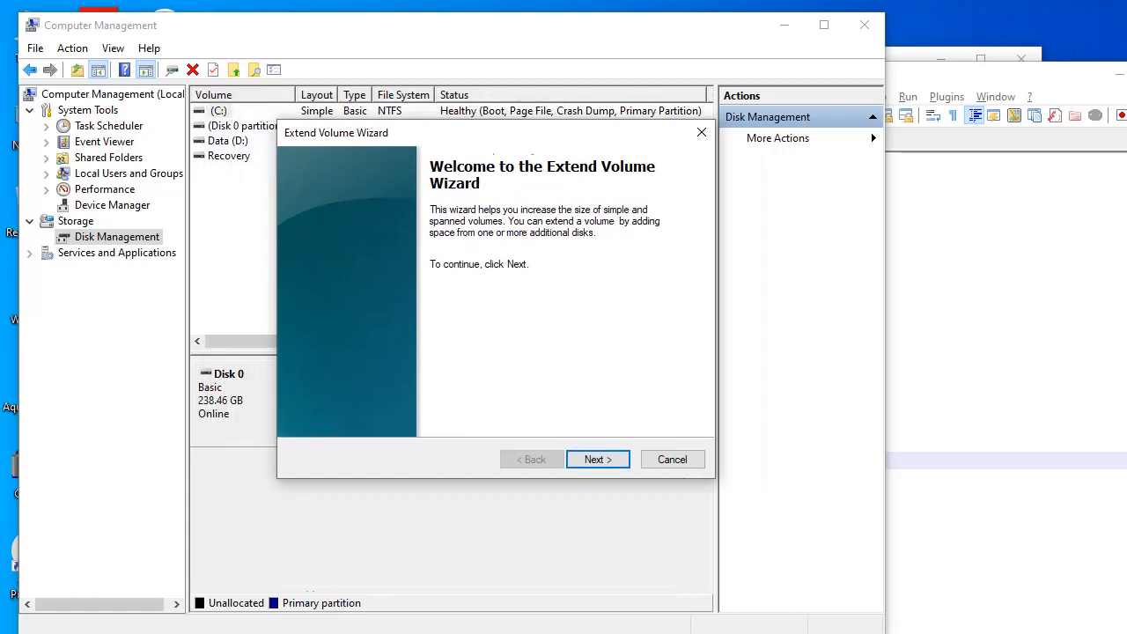
left_click_drag(270, 114, 688, 237)
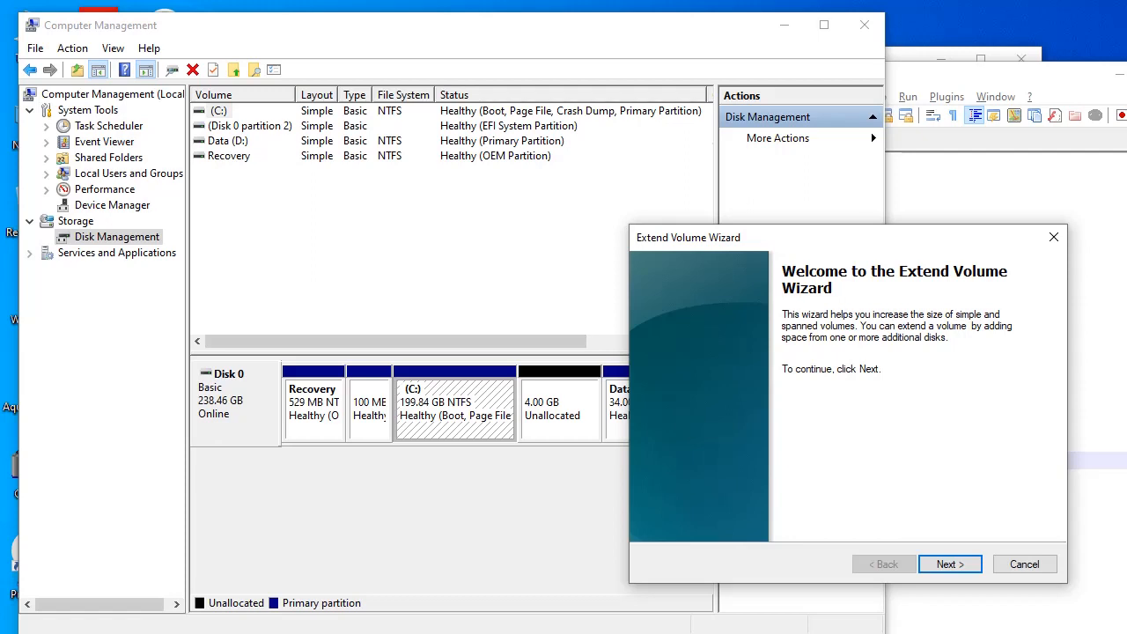
key("Return")
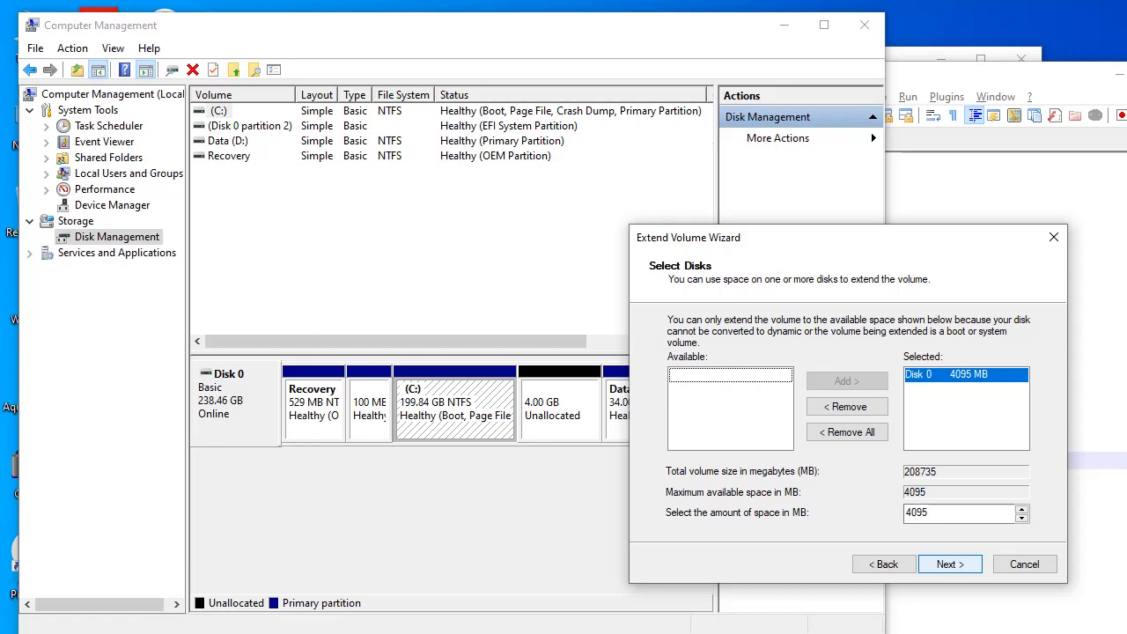
key("Return")
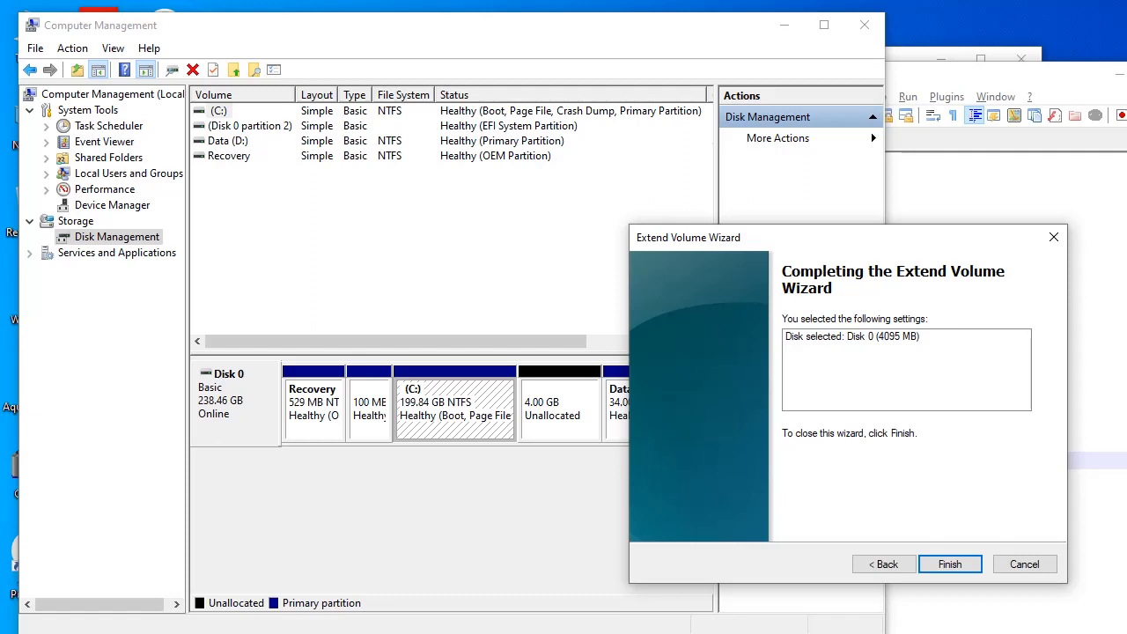
key("Return")
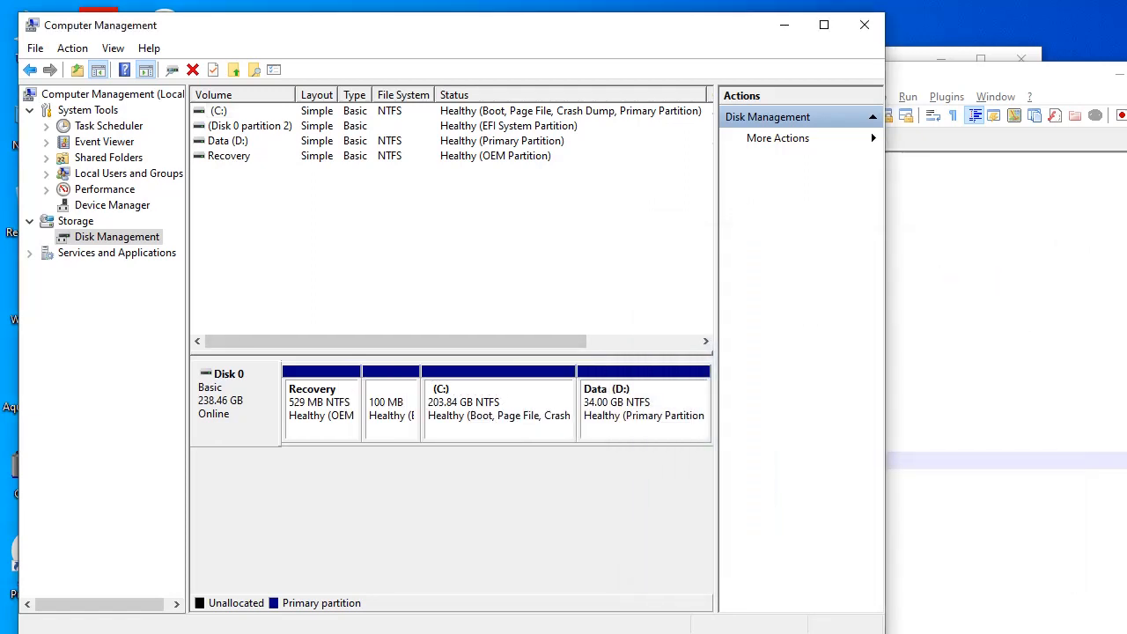
Step: Inspect the extended C: volume, and review the delete and extend lines in the Notepad++ notes
left_click(499, 411)
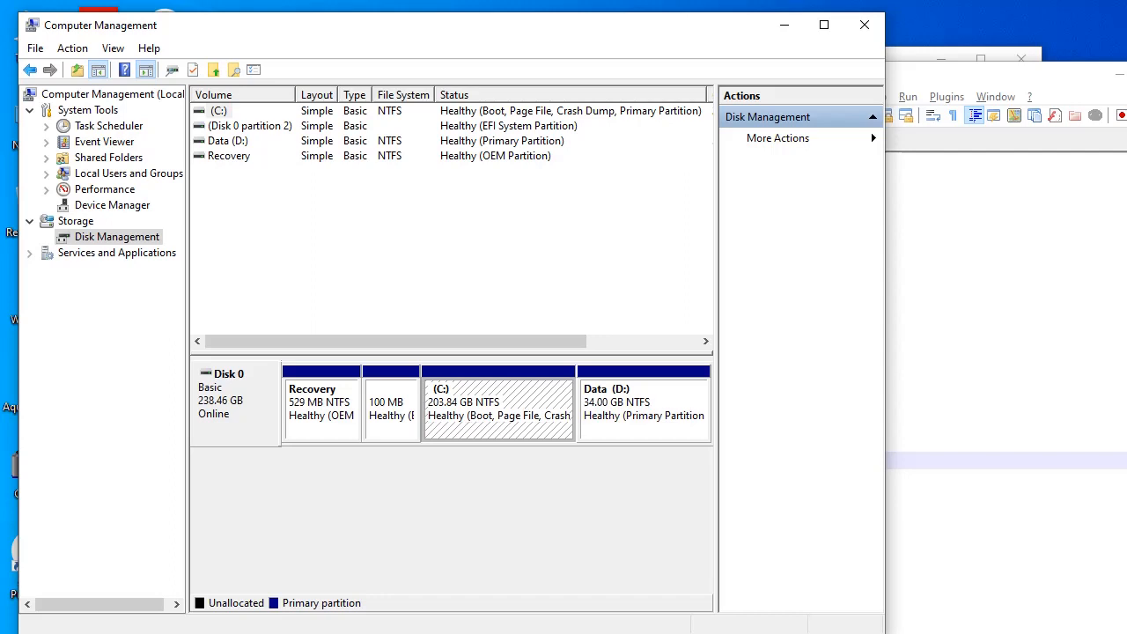
left_click(496, 515)
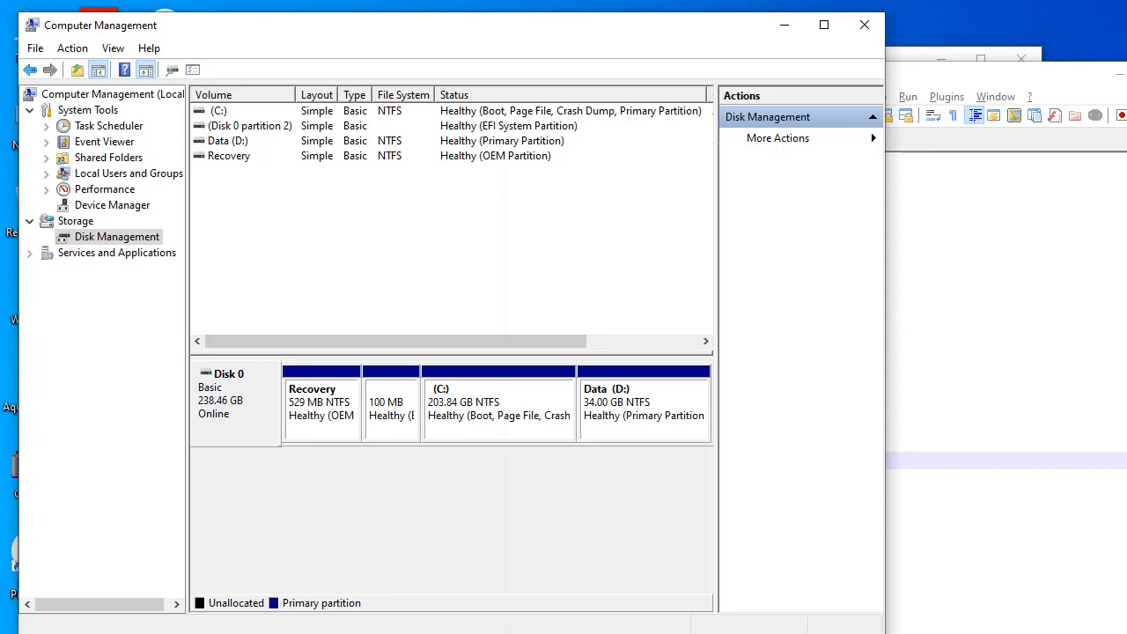
left_click(967, 250)
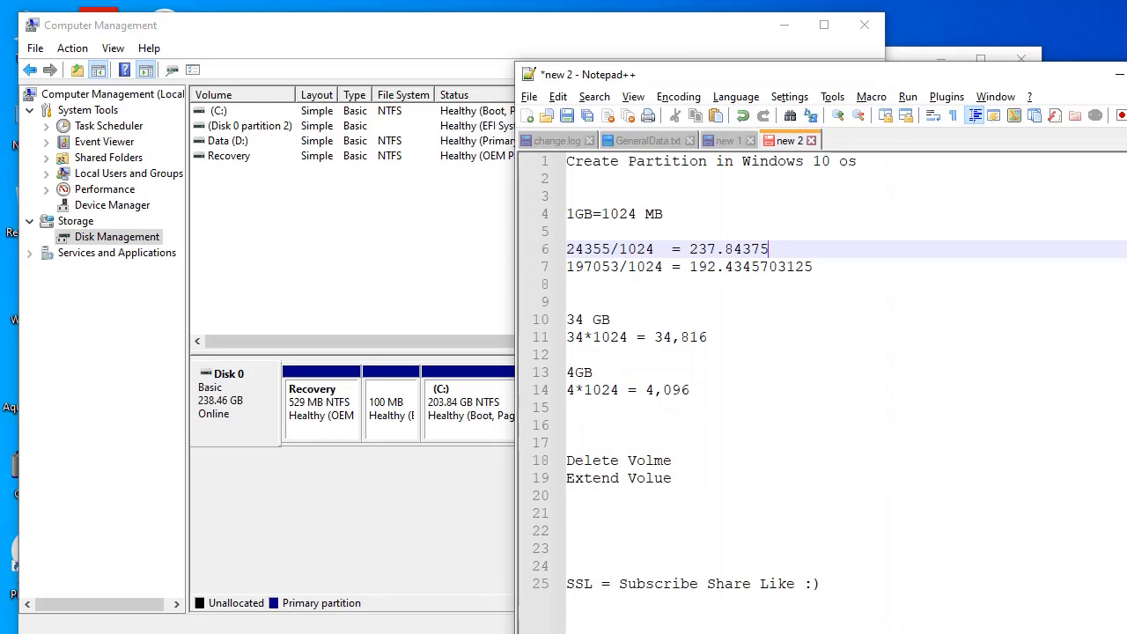
double_click(593, 460)
double_click(593, 478)
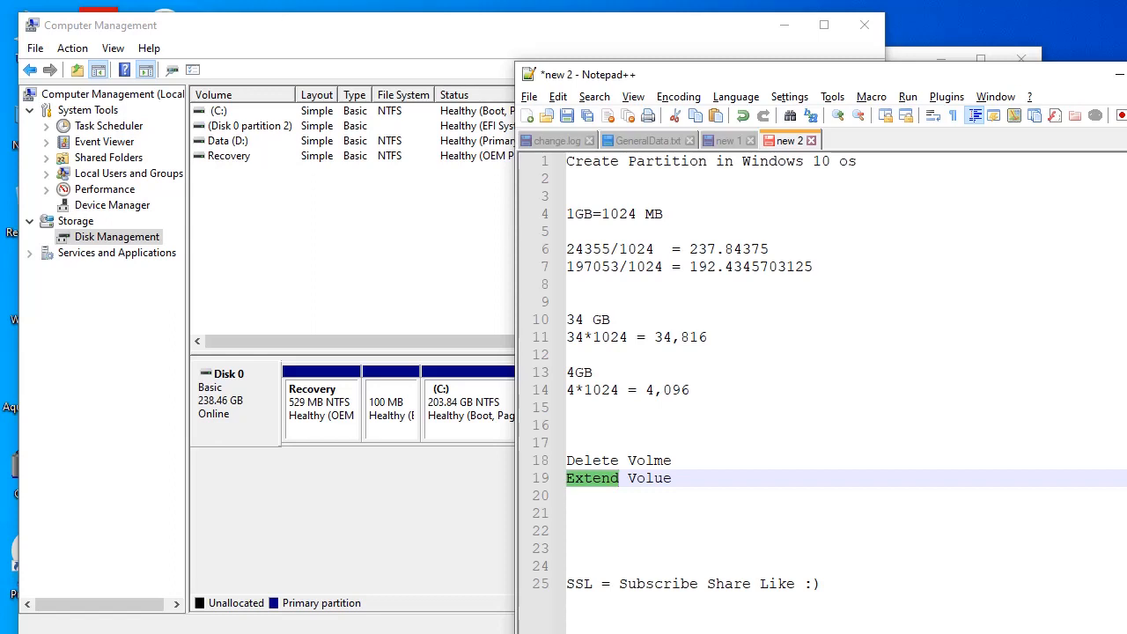
key("alt+Tab")
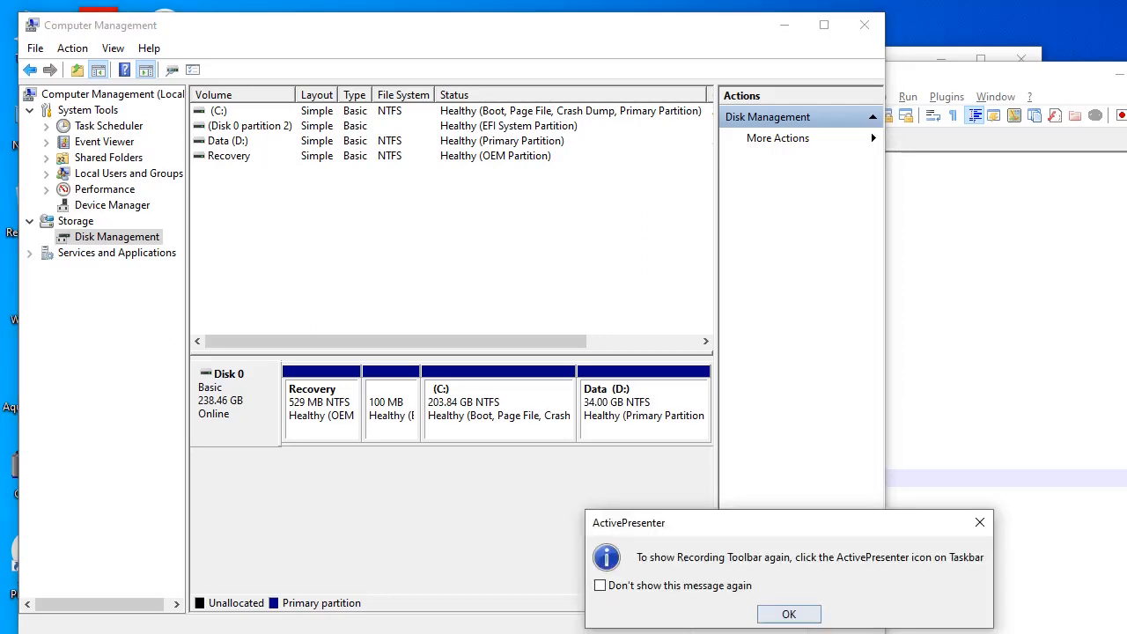
left_click(789, 613)
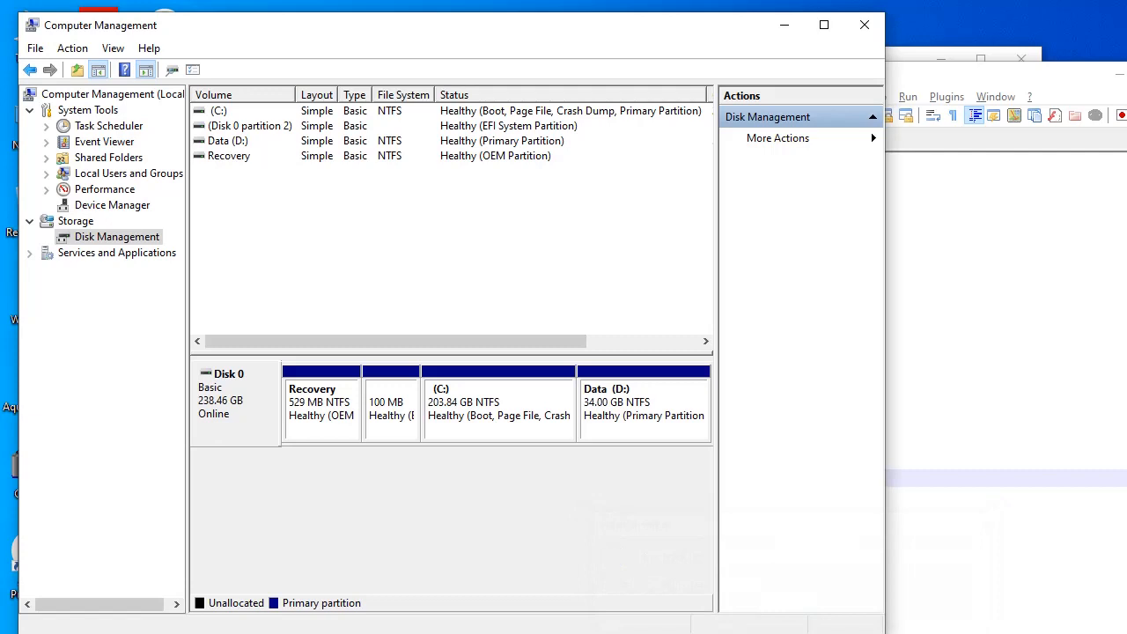
left_click(973, 633)
left_click(973, 624)
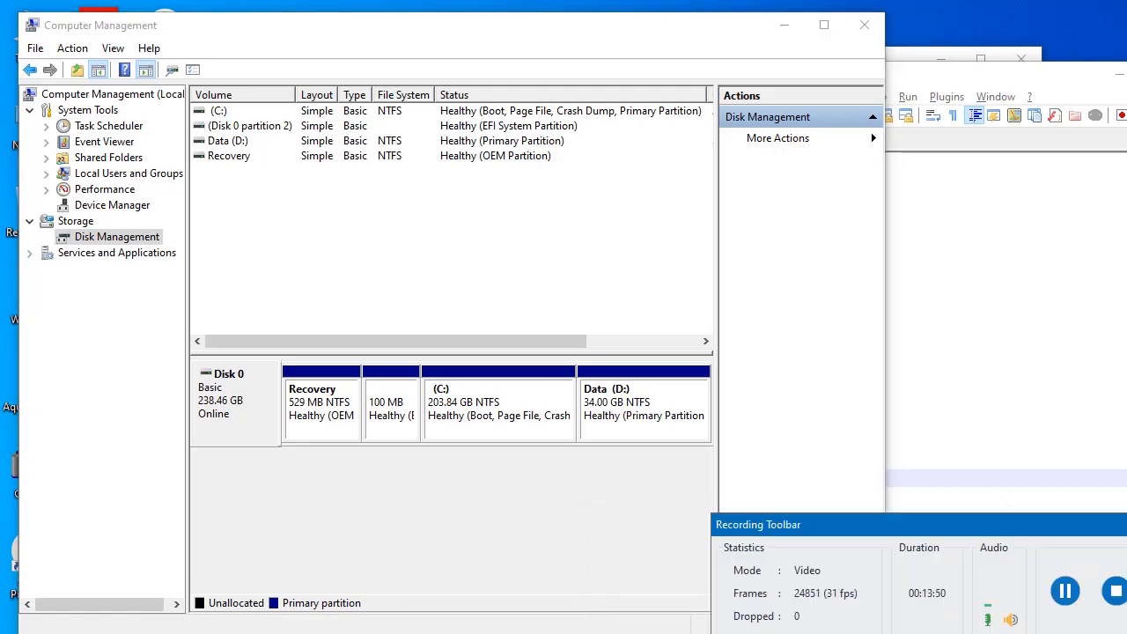
Step: Minimize Computer Management, bring This PC forward in File Explorer, and refresh it to check the drive capacities
left_click(785, 26)
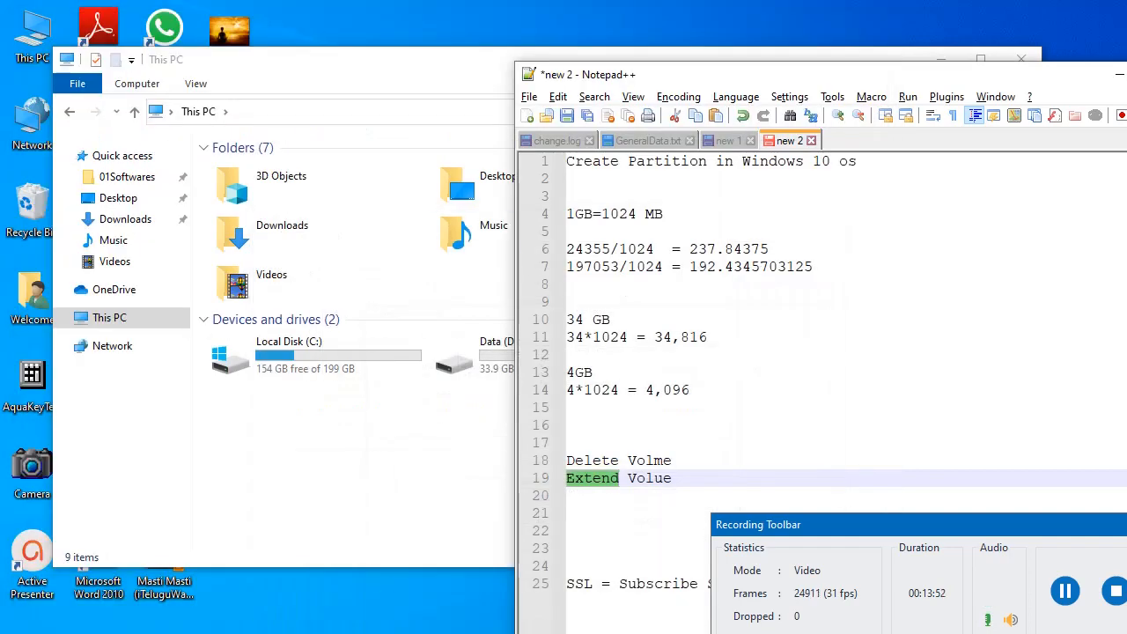
left_click(379, 449)
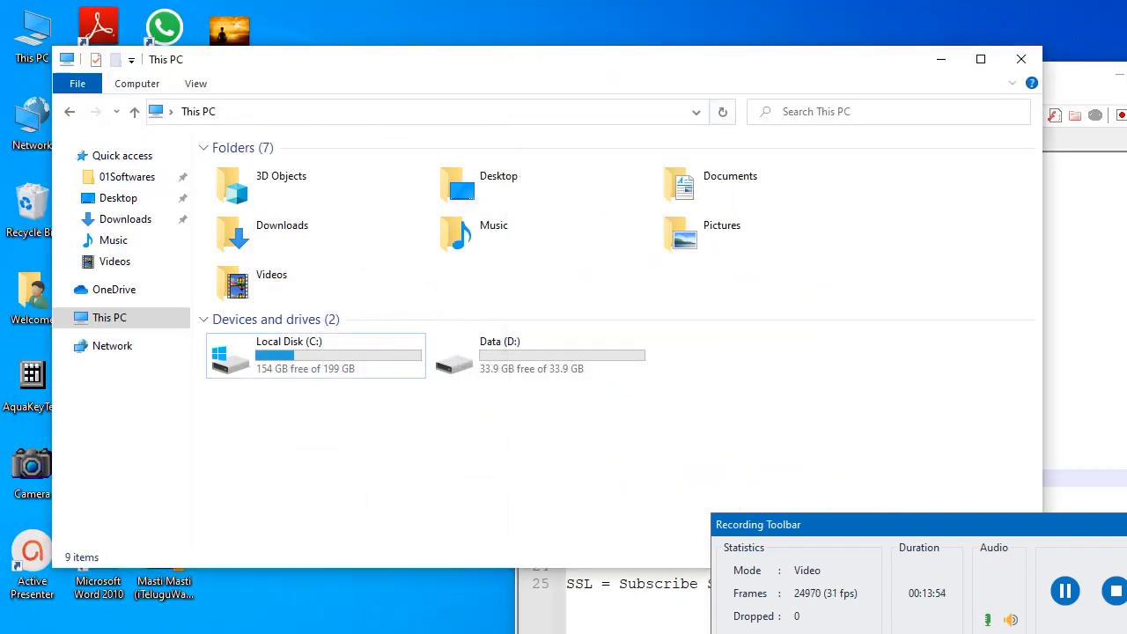
left_click(723, 112)
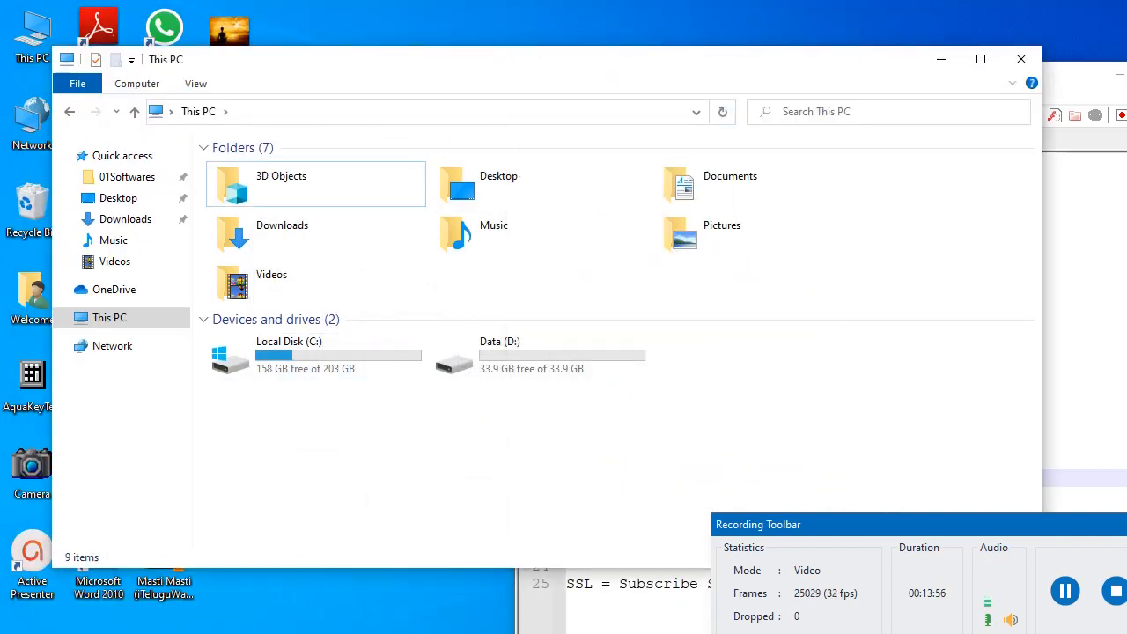
left_click_drag(863, 525, 692, 292)
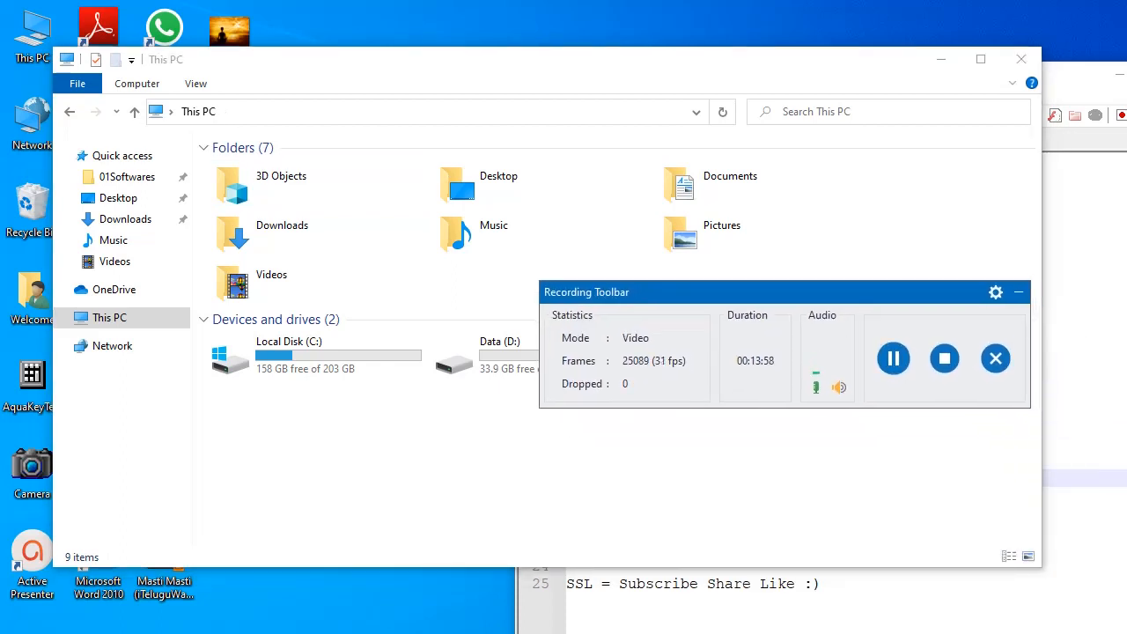